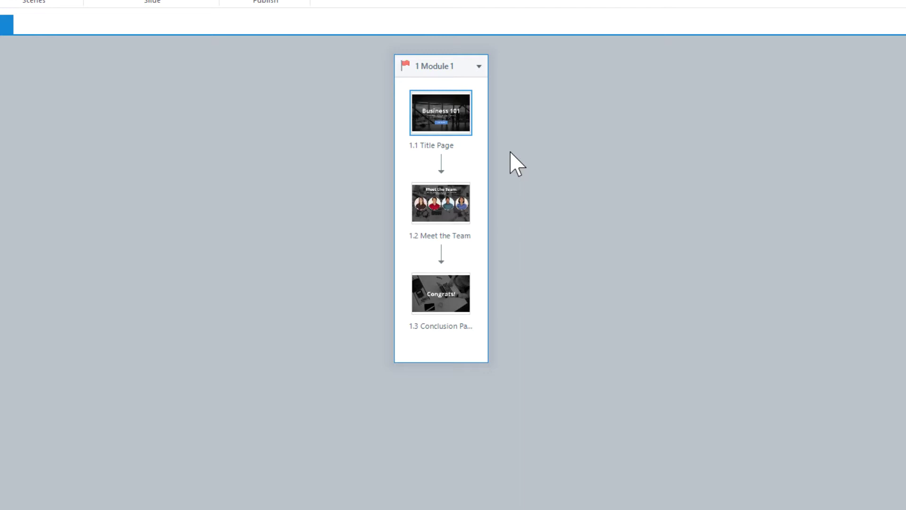
# - Preview the course from the Title Page and advance past it
pyautogui.click(437, 122)
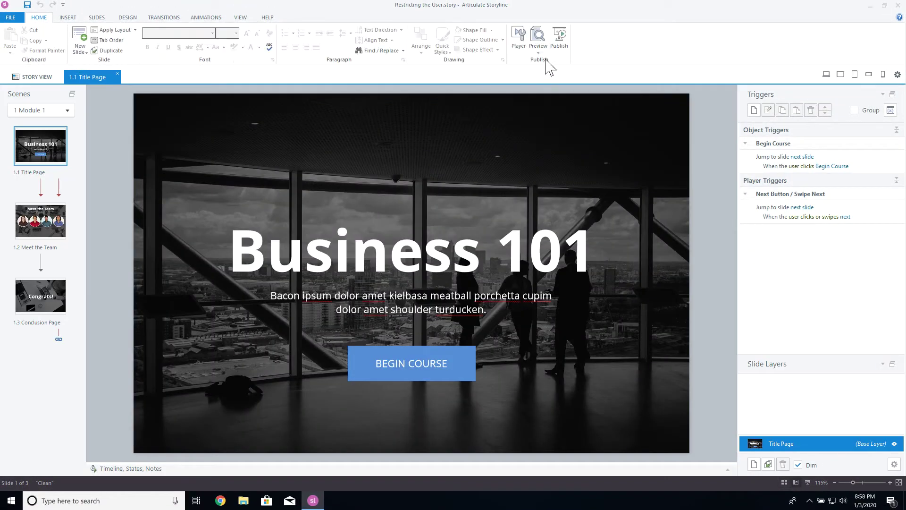
pyautogui.click(538, 51)
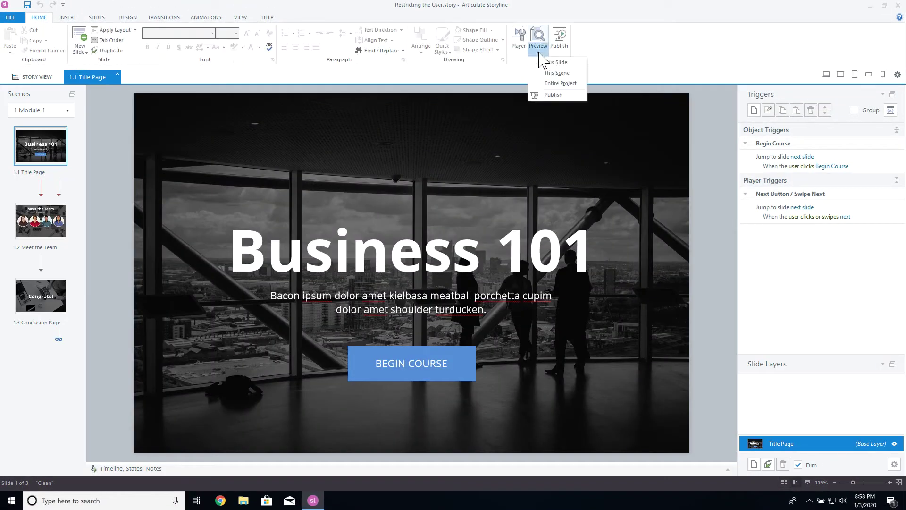
pyautogui.click(557, 73)
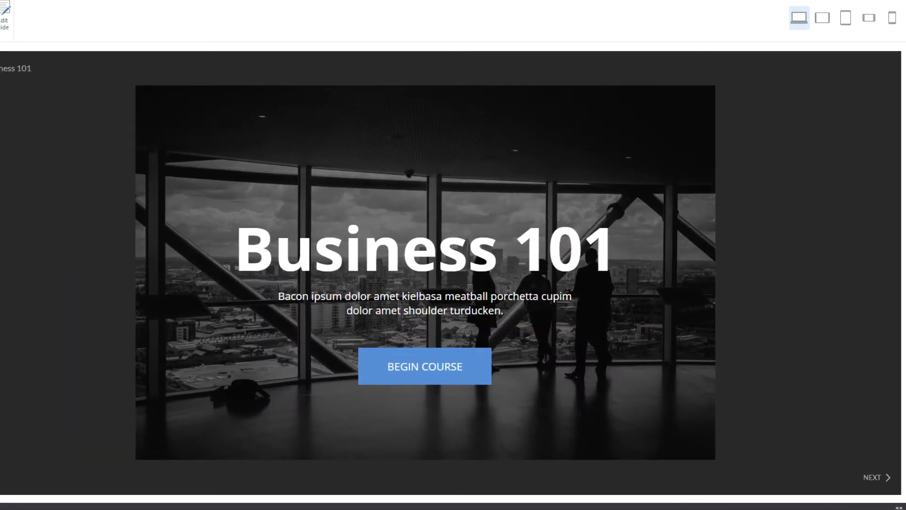
pyautogui.click(880, 478)
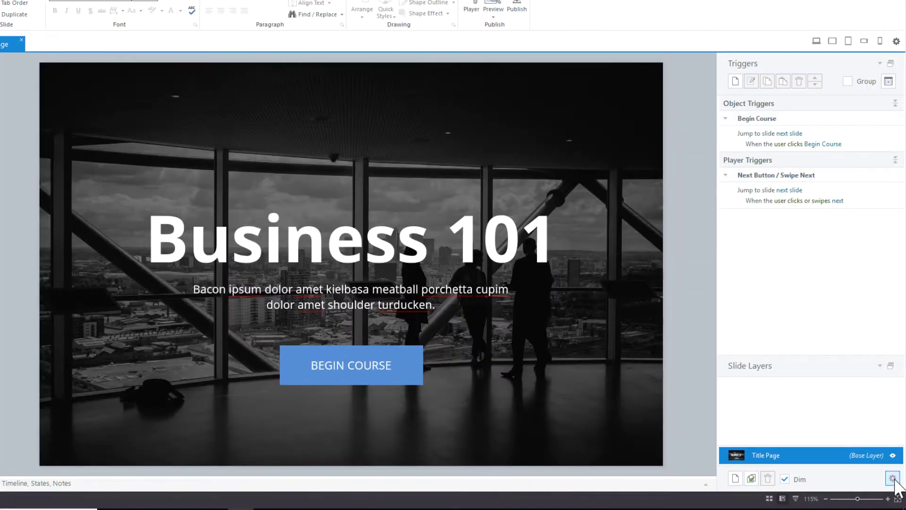
# - Disable the Title Page's player Next button and Next swipe, then preview the course again
pyautogui.click(893, 478)
pyautogui.click(402, 217)
pyautogui.click(396, 240)
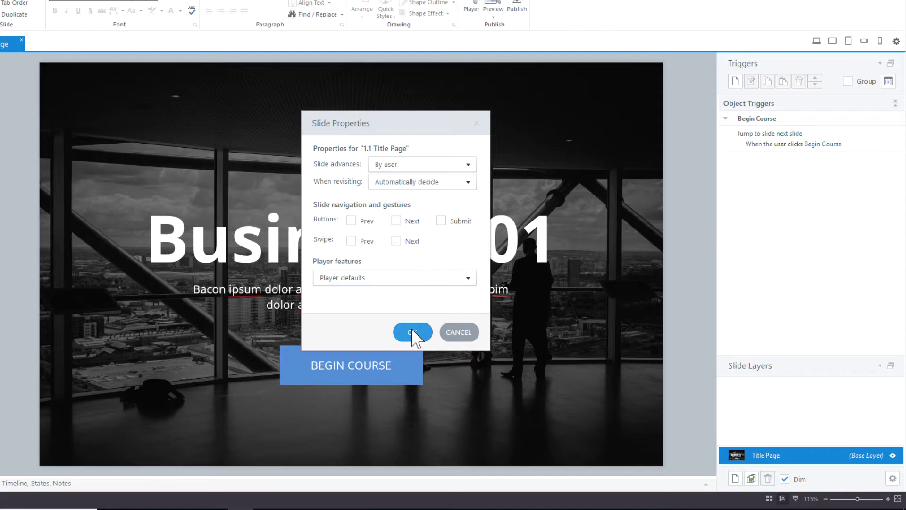
pyautogui.click(412, 332)
pyautogui.click(494, 18)
pyautogui.click(505, 35)
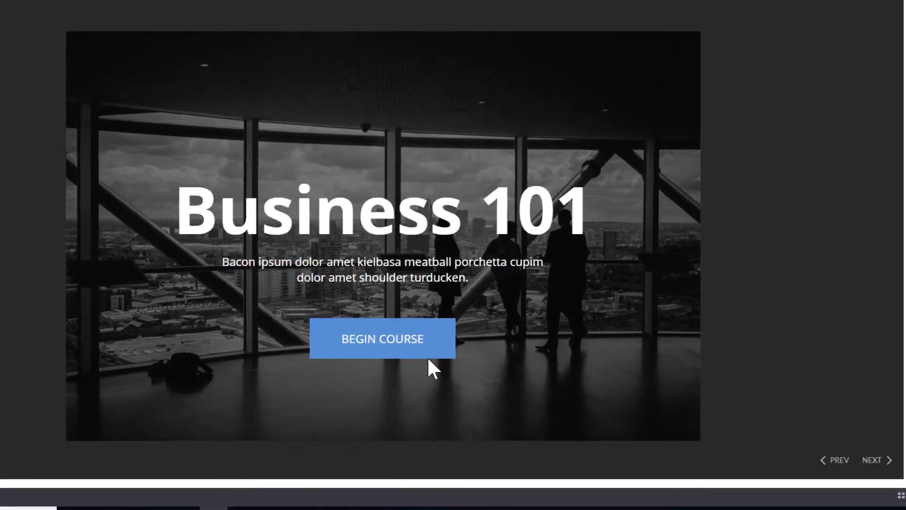
# - Begin the course, open and close the first three team member bios, then go Next
pyautogui.click(428, 360)
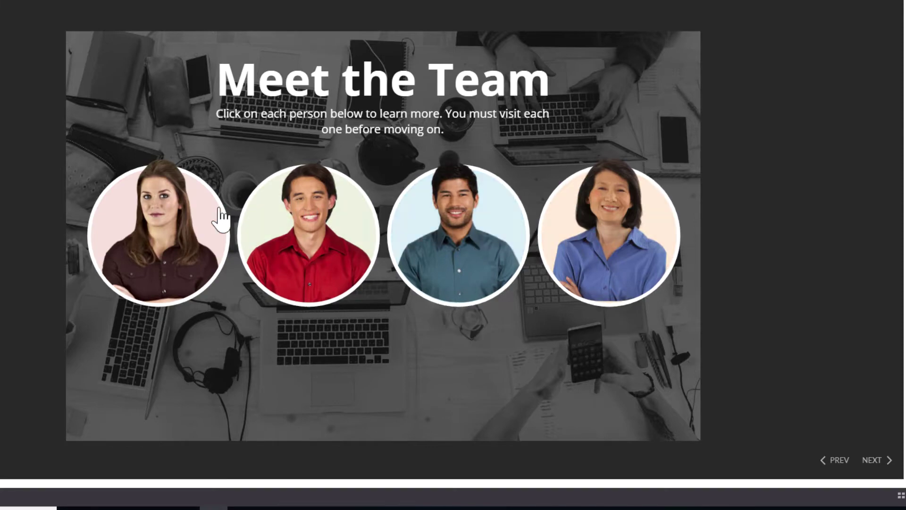
pyautogui.click(203, 221)
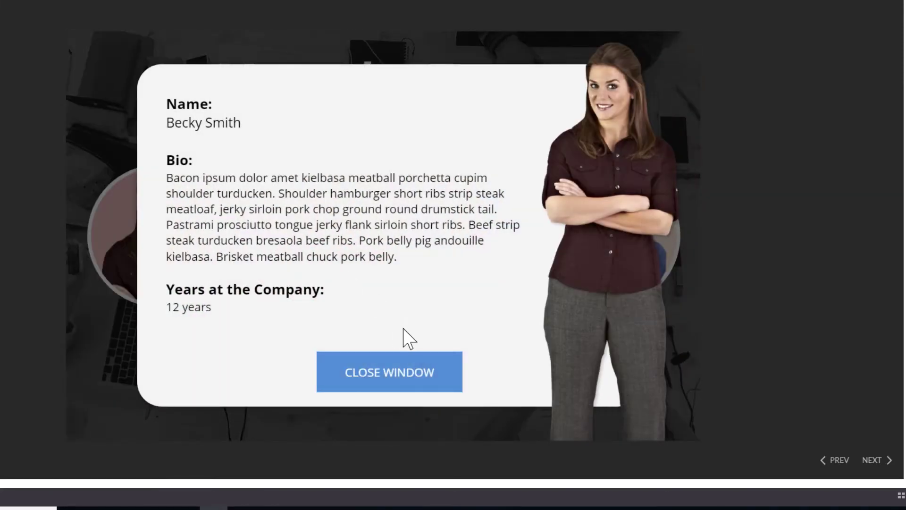
pyautogui.click(395, 381)
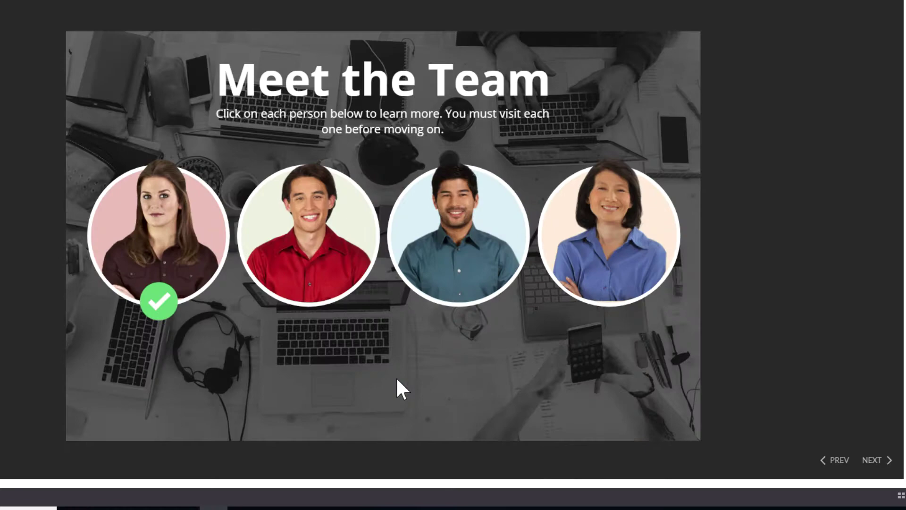
pyautogui.click(308, 246)
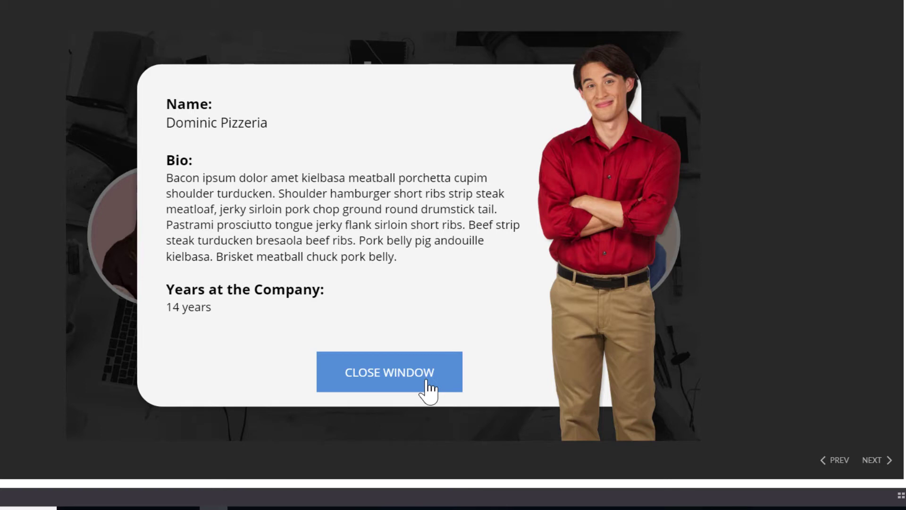
pyautogui.click(428, 383)
pyautogui.click(473, 266)
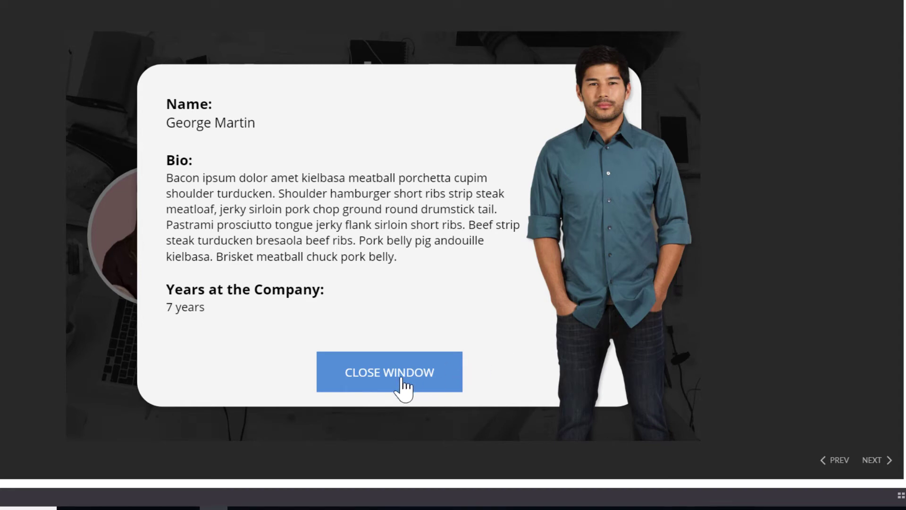
pyautogui.click(404, 382)
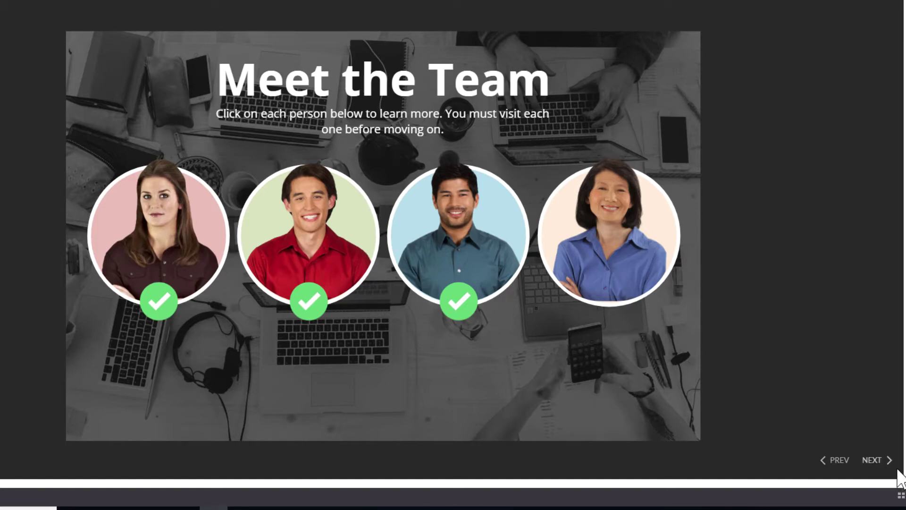
pyautogui.click(880, 461)
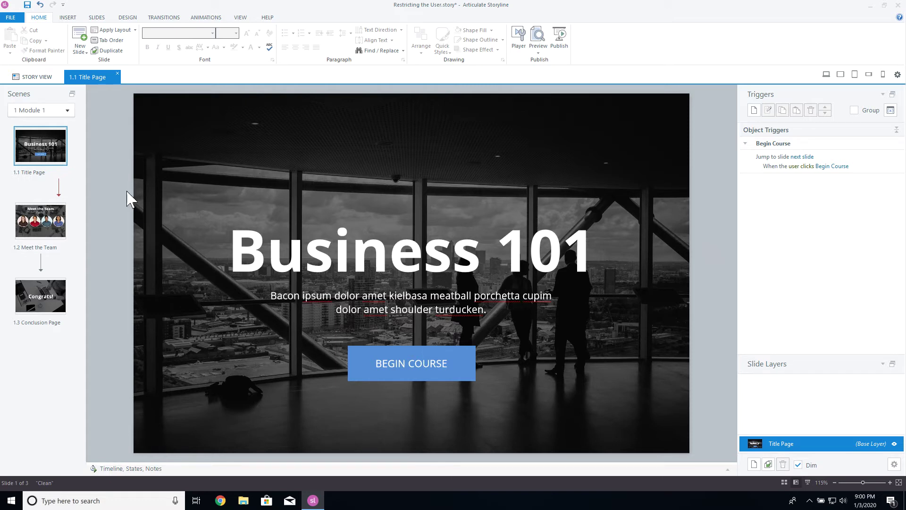
# - Select the 1.2 Meet the Team slide in the Scenes panel
pyautogui.click(52, 221)
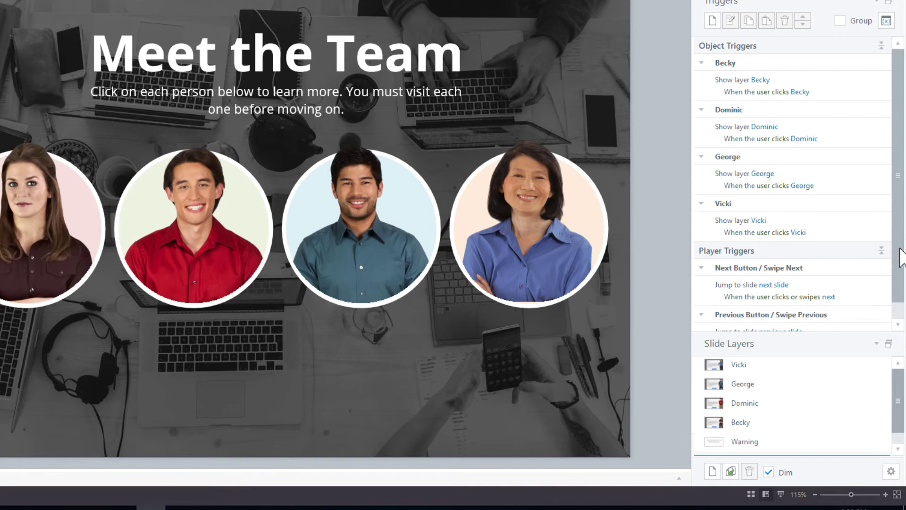
# - Add a condition to the Next button's jump trigger requiring the first member's circle to be Visited
pyautogui.scroll(-1, 889, 282)
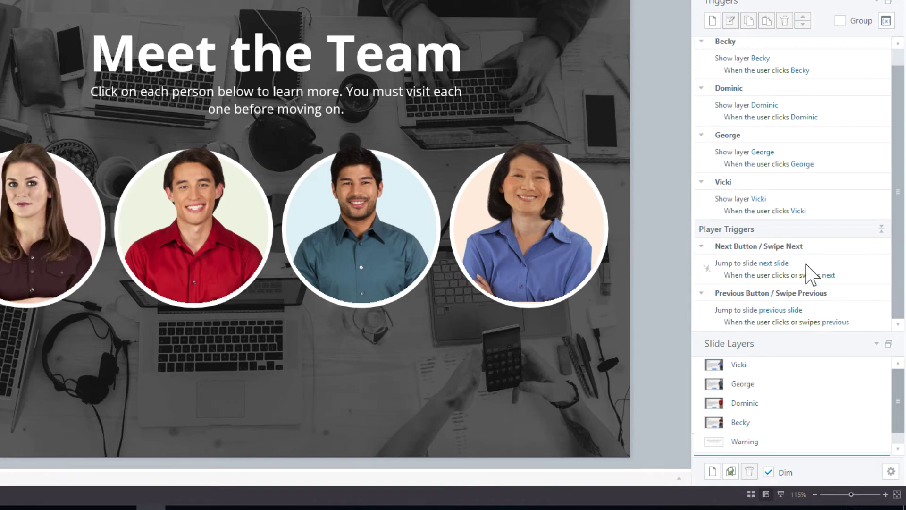
pyautogui.click(807, 266)
pyautogui.doubleClick(868, 283)
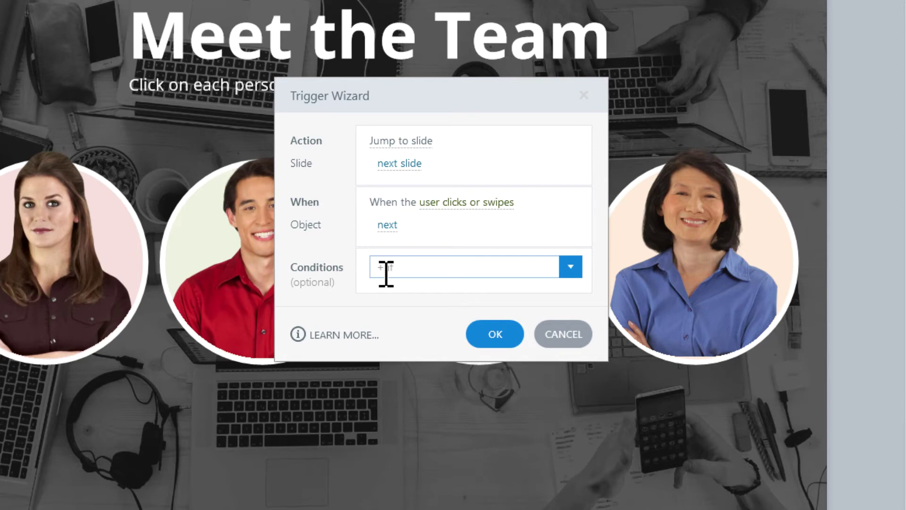
pyautogui.click(571, 267)
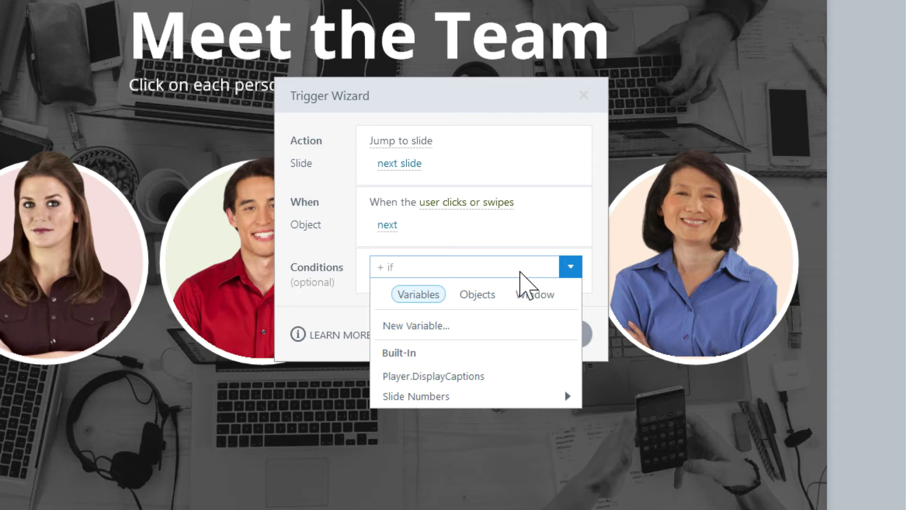
pyautogui.click(521, 276)
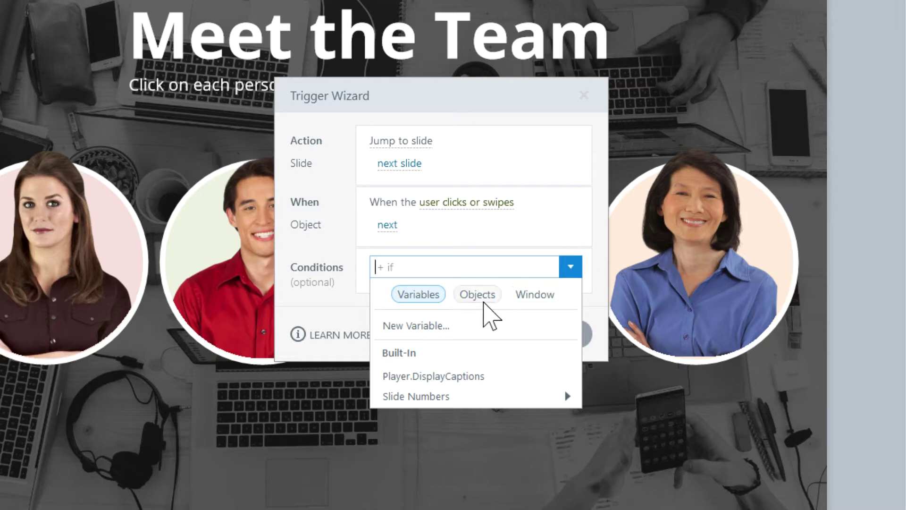
pyautogui.click(483, 301)
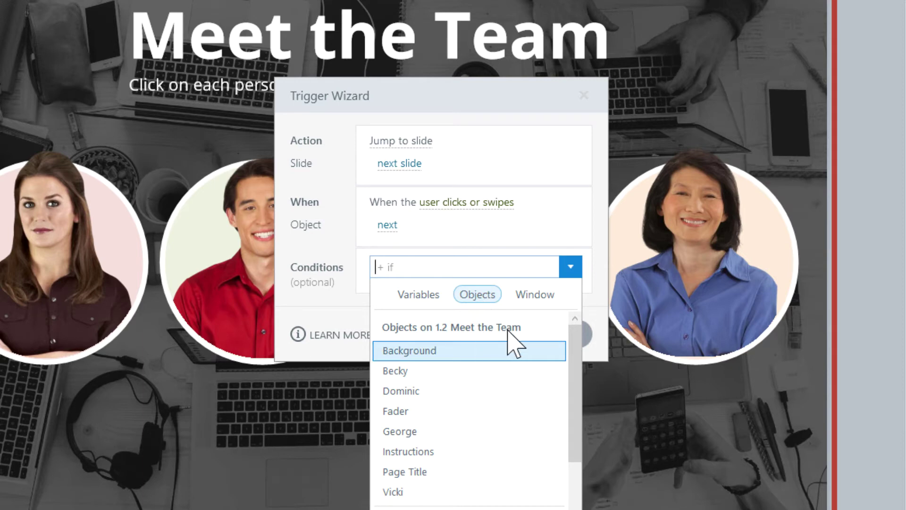
pyautogui.click(502, 367)
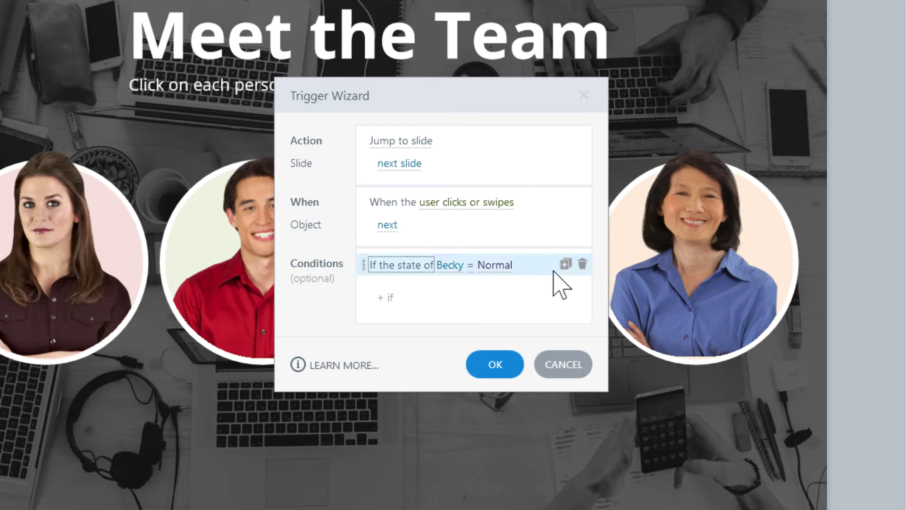
pyautogui.click(509, 268)
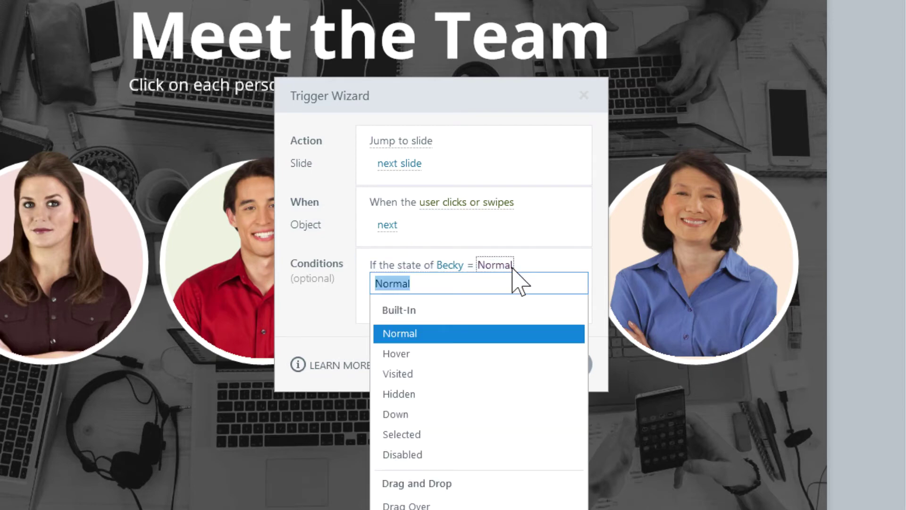
pyautogui.click(486, 374)
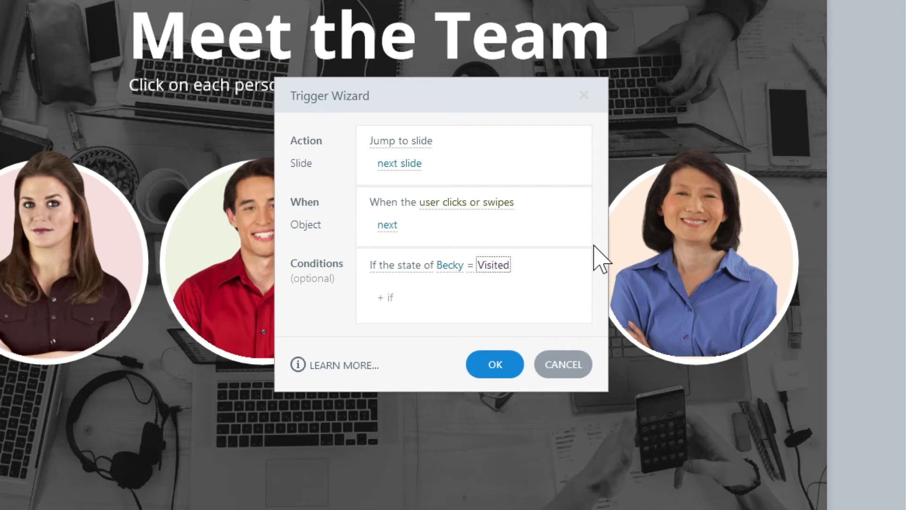
# - Add a second condition, joined with 'and', requiring Dominic's circle to be Visited
pyautogui.click(425, 297)
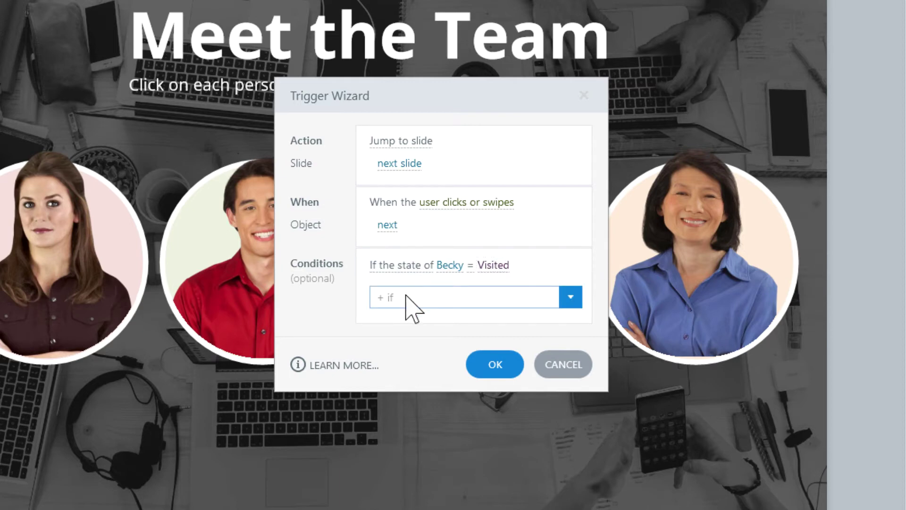
pyautogui.click(405, 295)
pyautogui.click(469, 324)
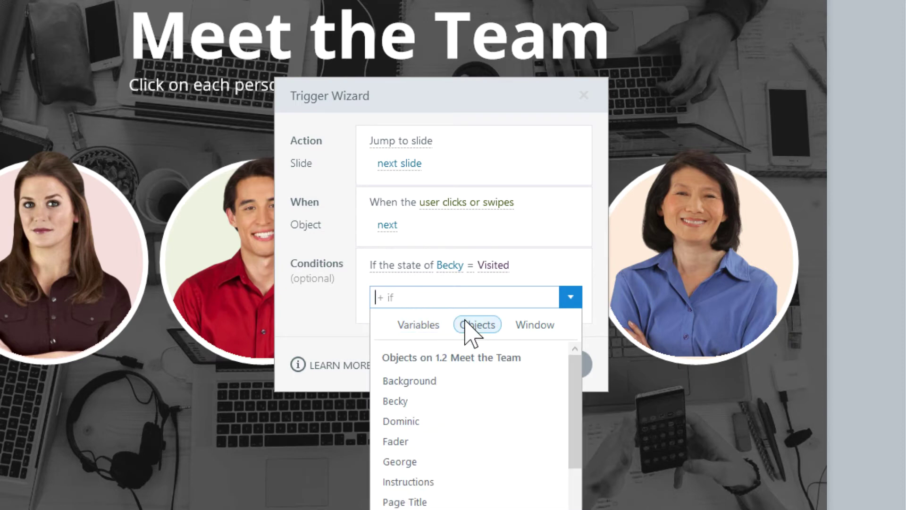
pyautogui.click(436, 420)
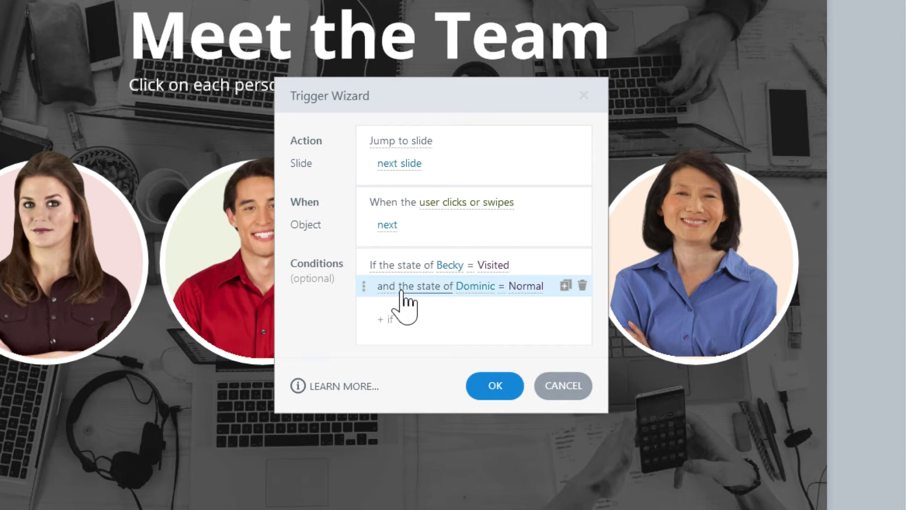
pyautogui.click(521, 287)
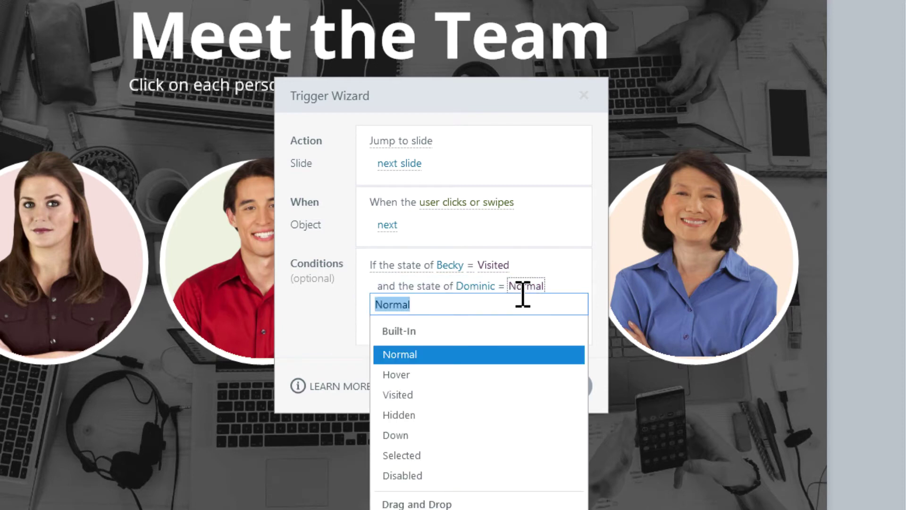
pyautogui.click(467, 397)
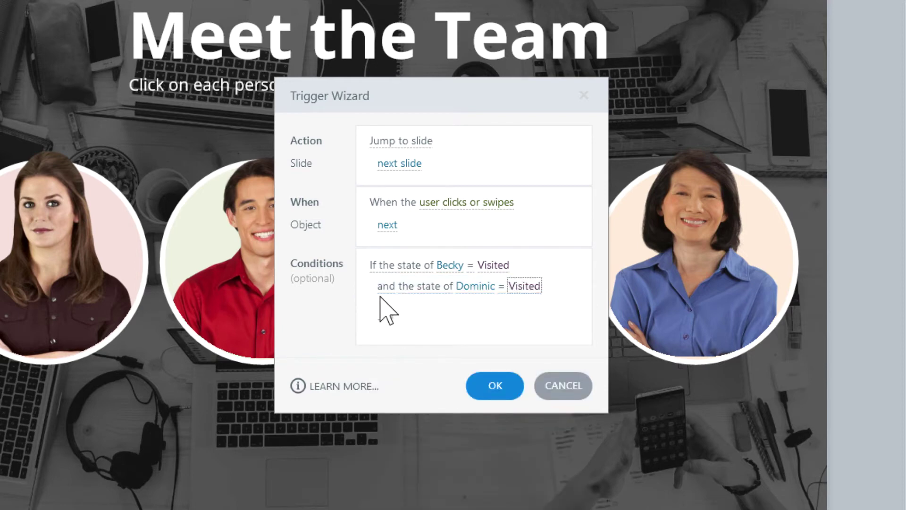
pyautogui.click(382, 287)
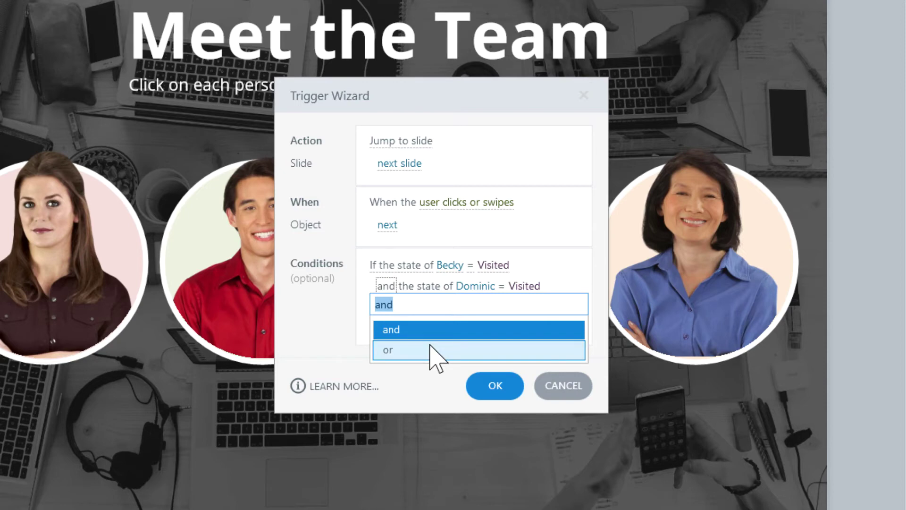
pyautogui.click(341, 315)
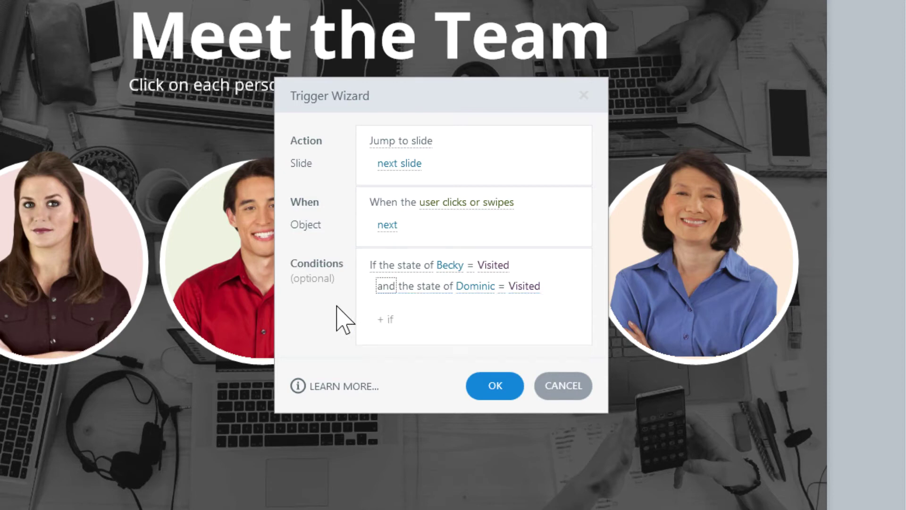
# - Add George = Visited and Vicki = Visited conditions and save the Next button trigger
pyautogui.click(510, 319)
pyautogui.click(477, 347)
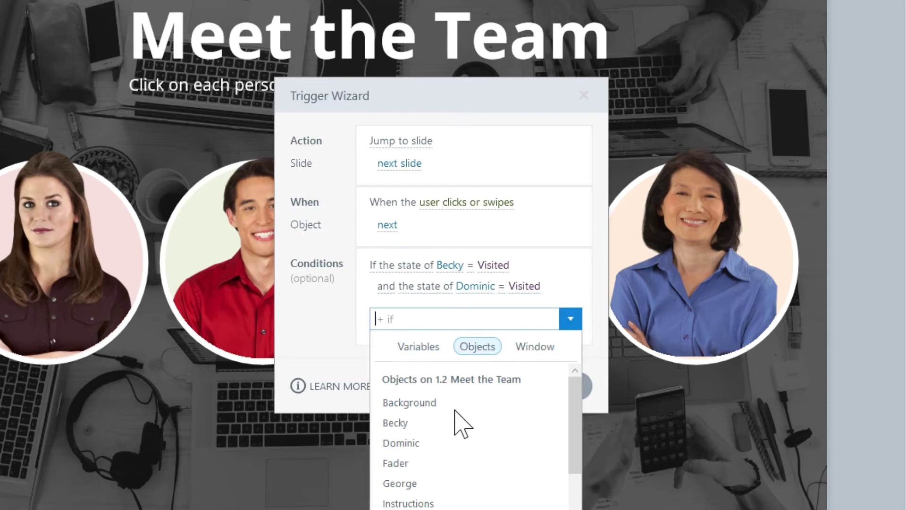
pyautogui.click(437, 486)
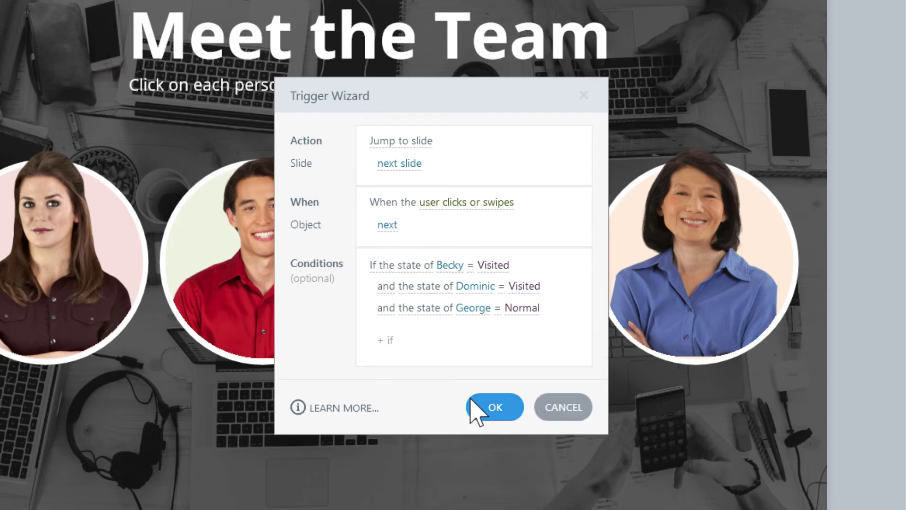
pyautogui.click(521, 308)
pyautogui.click(477, 416)
pyautogui.click(416, 342)
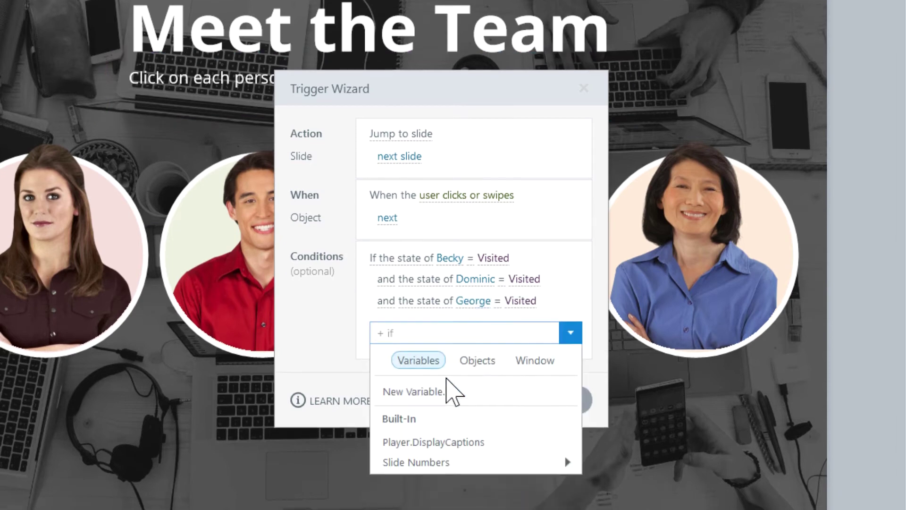
pyautogui.click(478, 364)
pyautogui.click(438, 476)
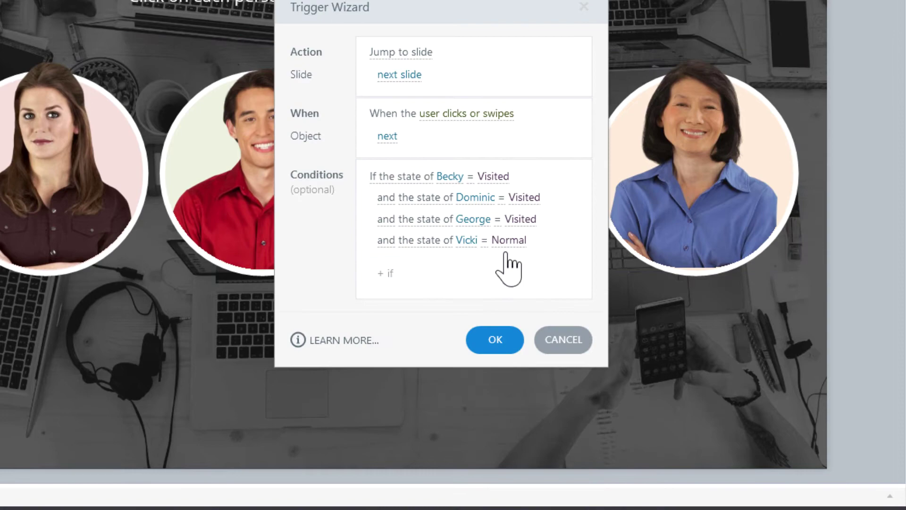
pyautogui.click(508, 241)
pyautogui.click(486, 349)
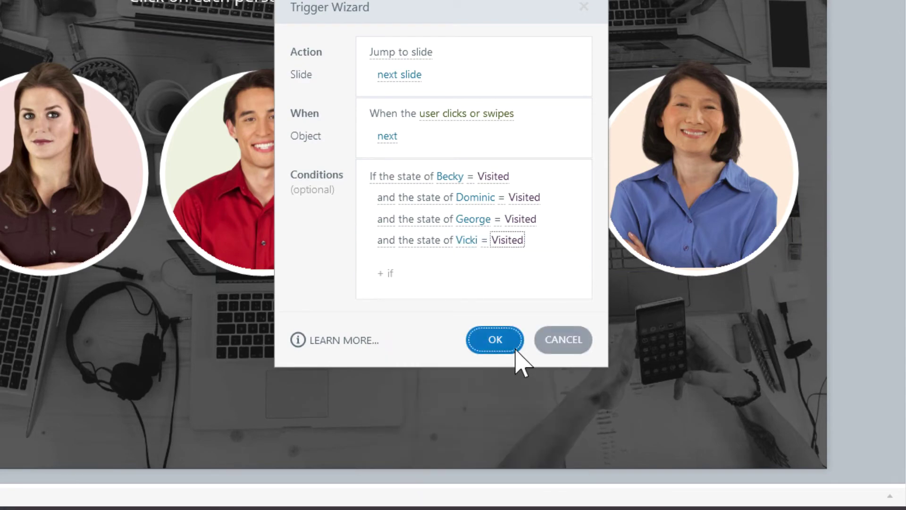
pyautogui.click(515, 348)
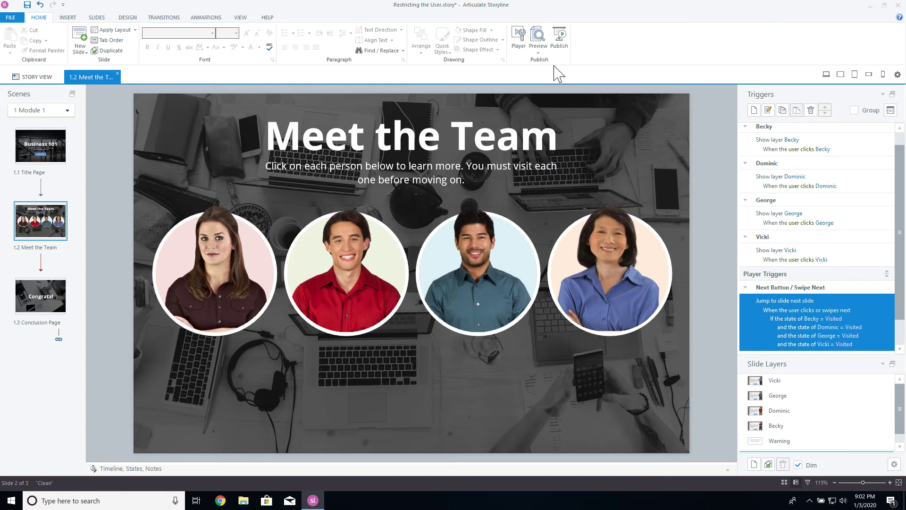
pyautogui.click(538, 47)
pyautogui.click(547, 72)
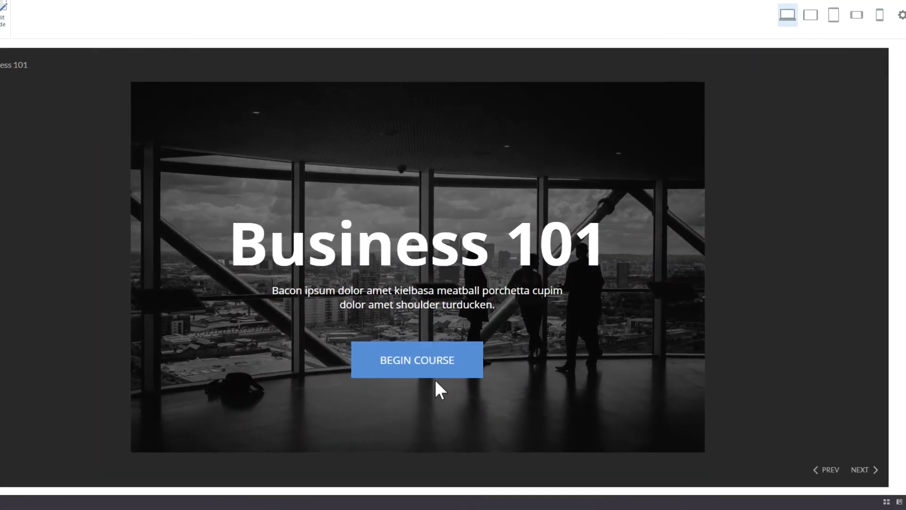
pyautogui.click(465, 378)
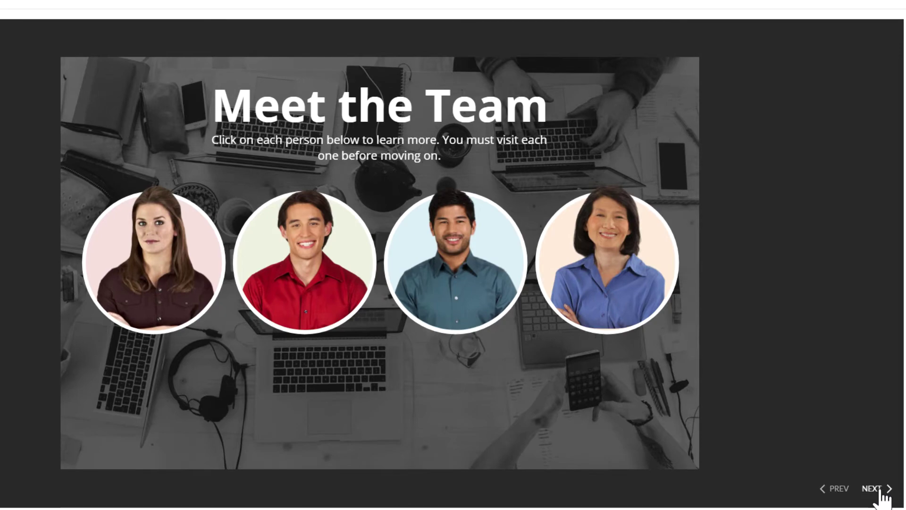
pyautogui.click(184, 230)
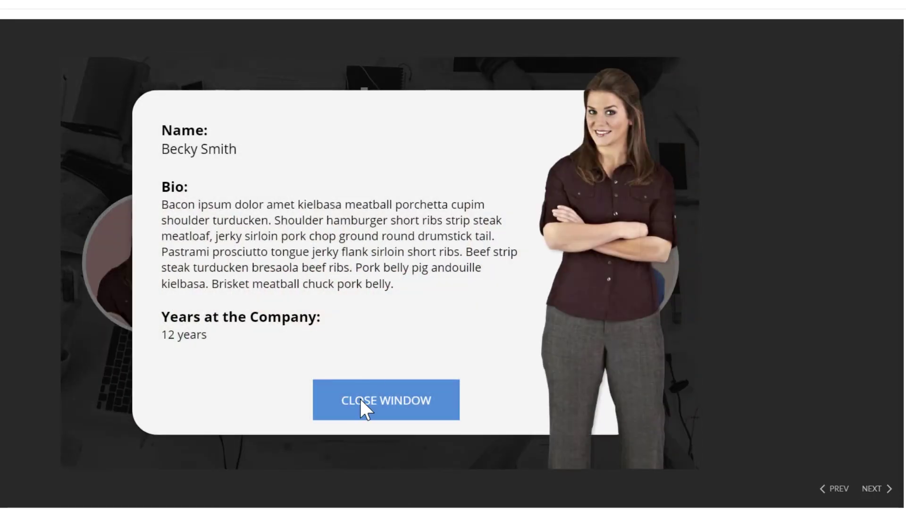
pyautogui.click(361, 400)
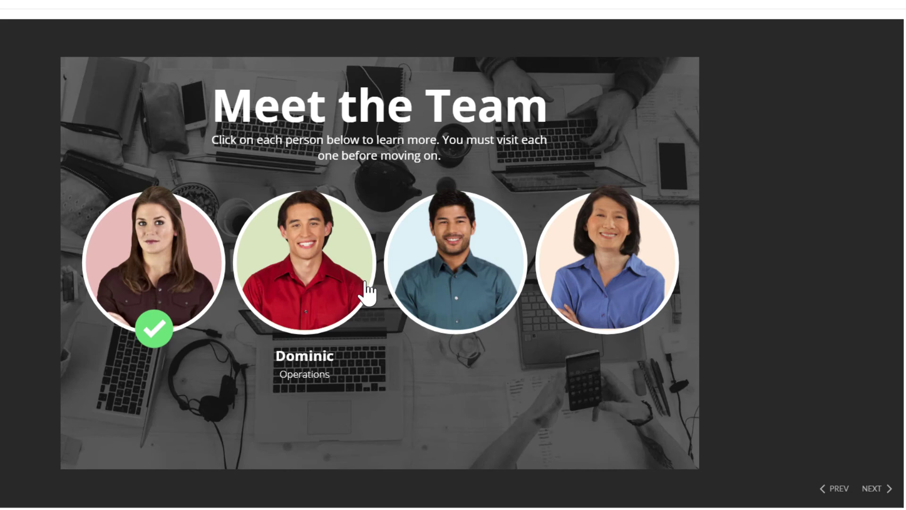
pyautogui.click(354, 262)
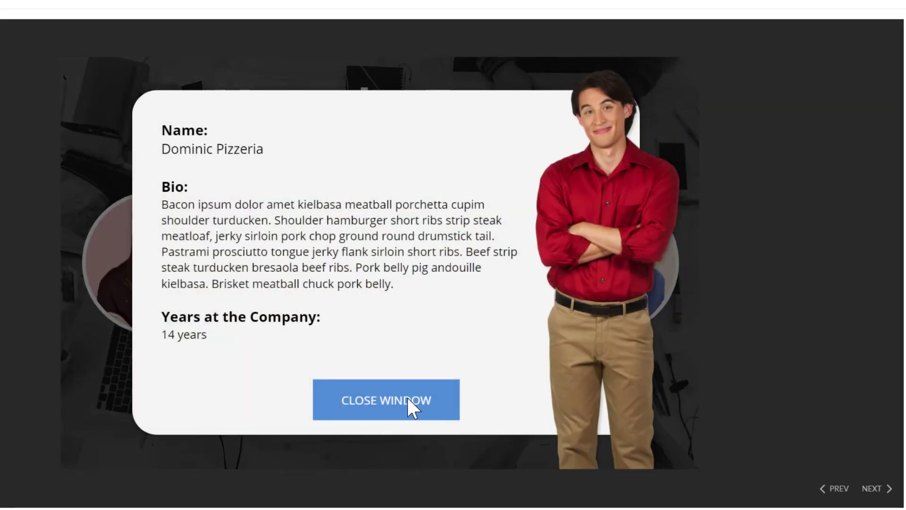
pyautogui.click(407, 398)
pyautogui.click(492, 265)
pyautogui.click(423, 402)
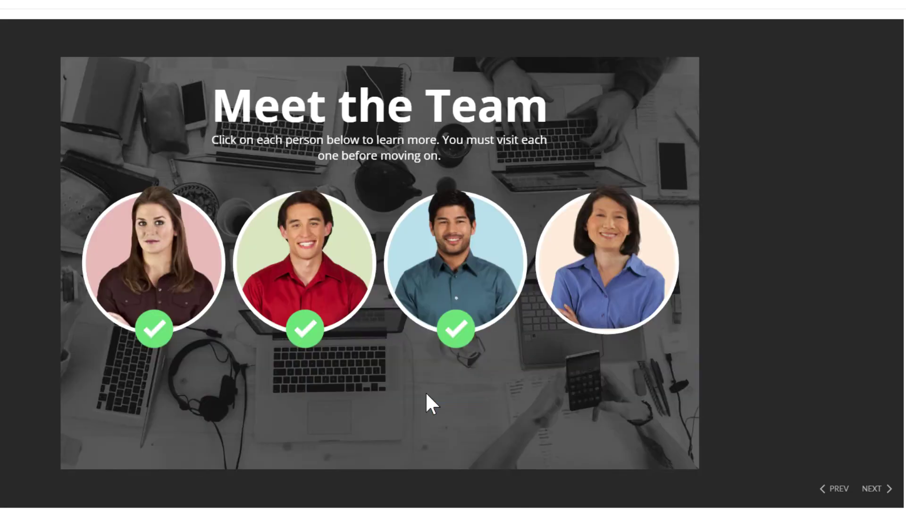
pyautogui.click(639, 258)
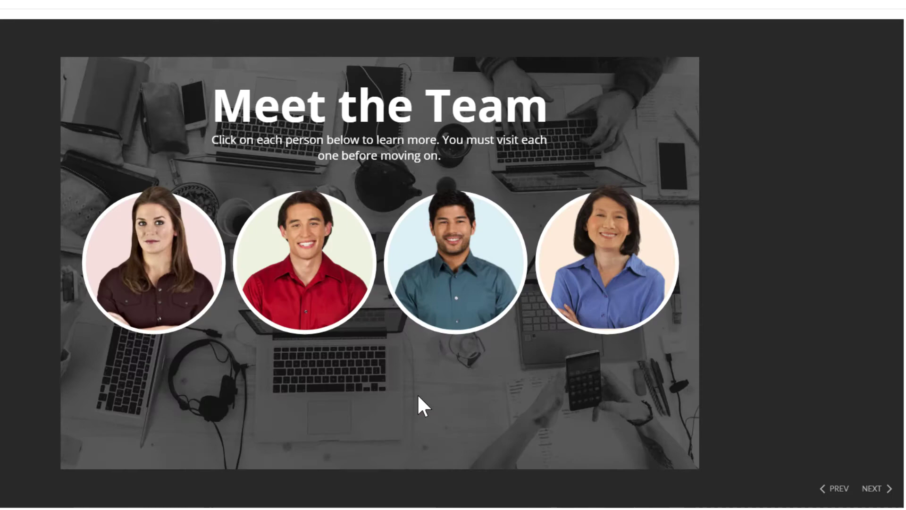
pyautogui.click(198, 272)
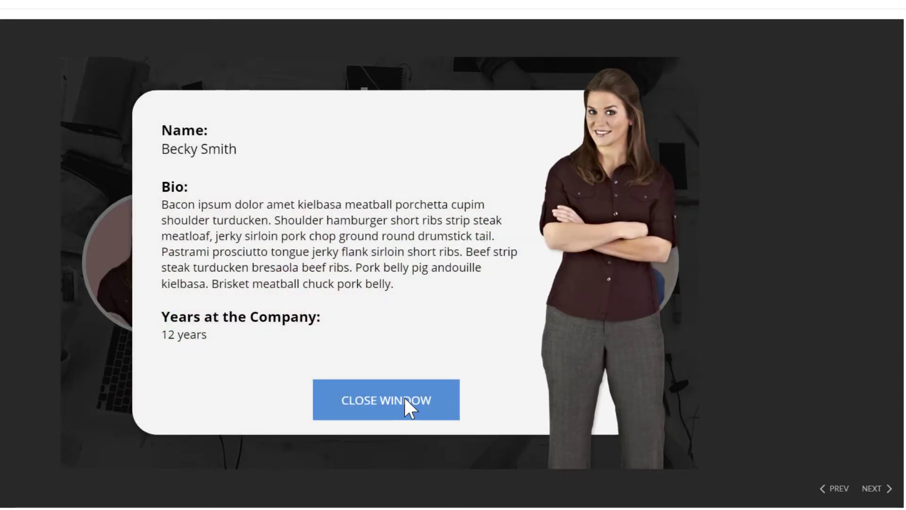
pyautogui.click(404, 398)
pyautogui.click(284, 260)
pyautogui.click(424, 410)
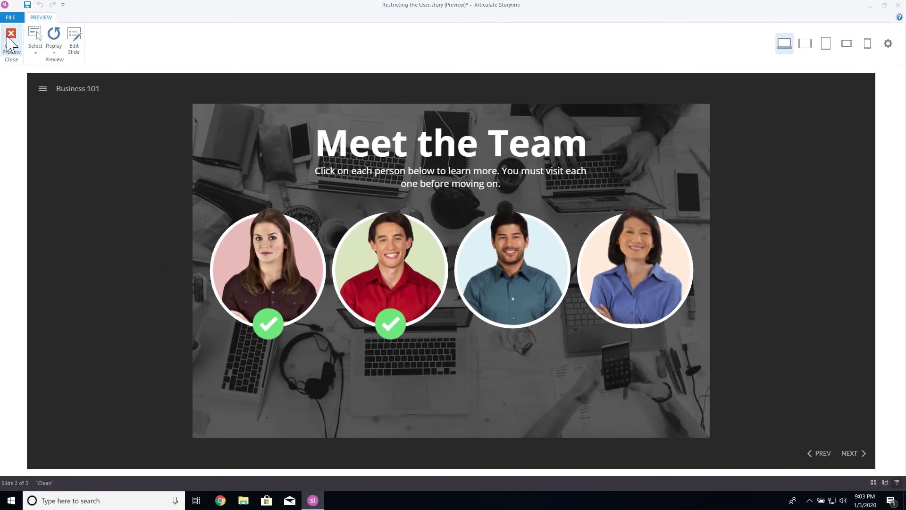
# - Close the preview, view the Warning layer, then return to the Meet the Team base layer
pyautogui.click(10, 42)
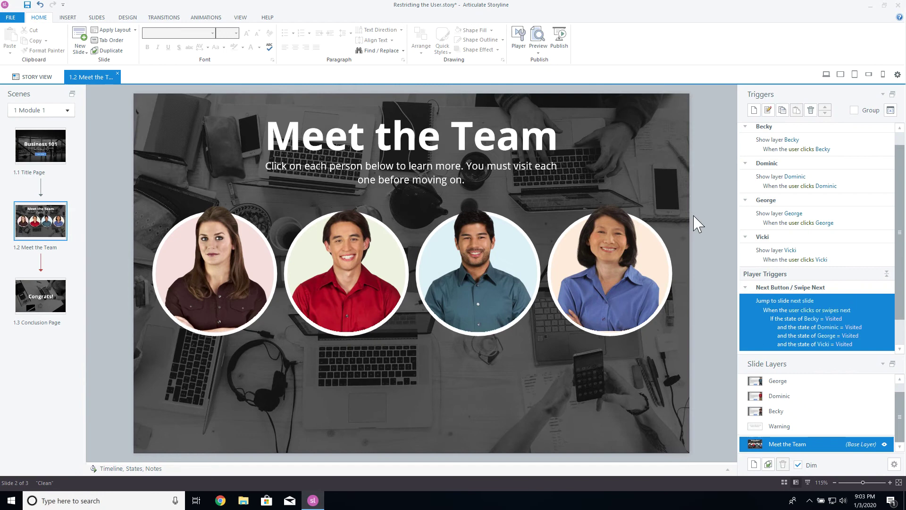
pyautogui.scroll(-1, 891, 271)
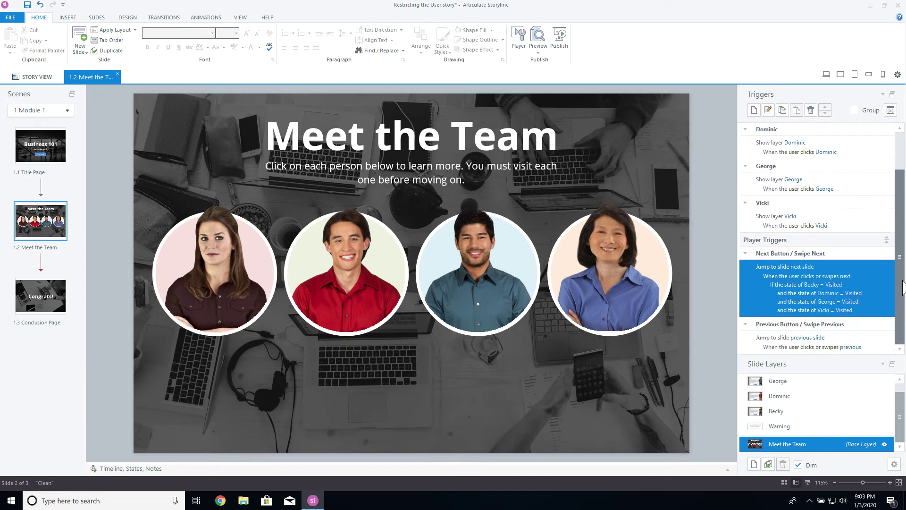
pyautogui.click(801, 427)
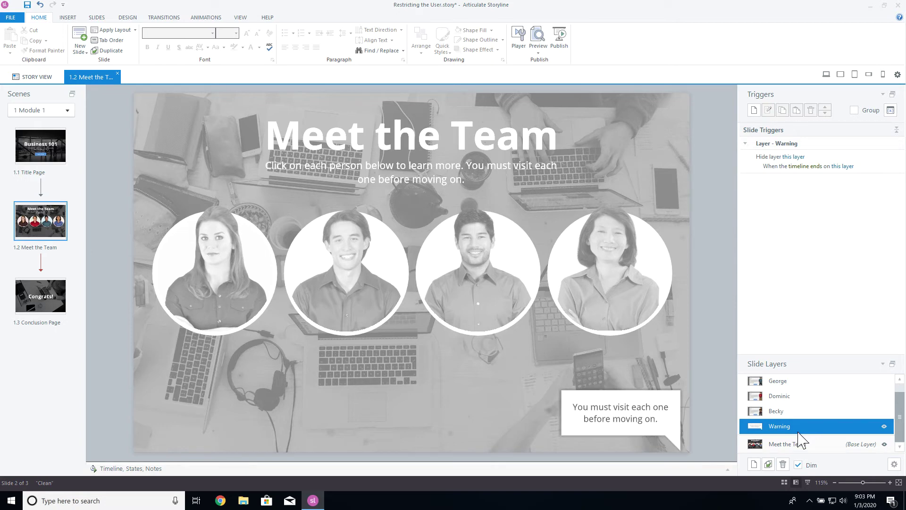
pyautogui.click(805, 445)
pyautogui.scroll(-1, 901, 316)
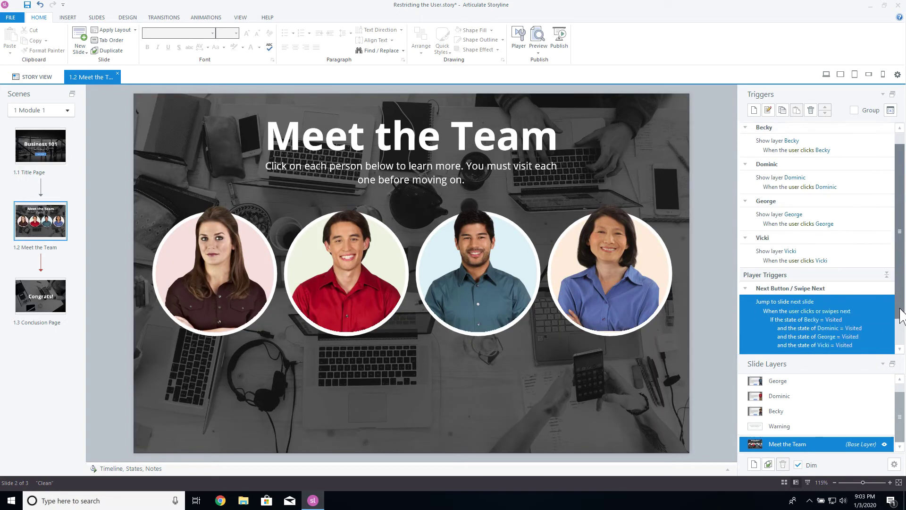
pyautogui.scroll(-1, 901, 315)
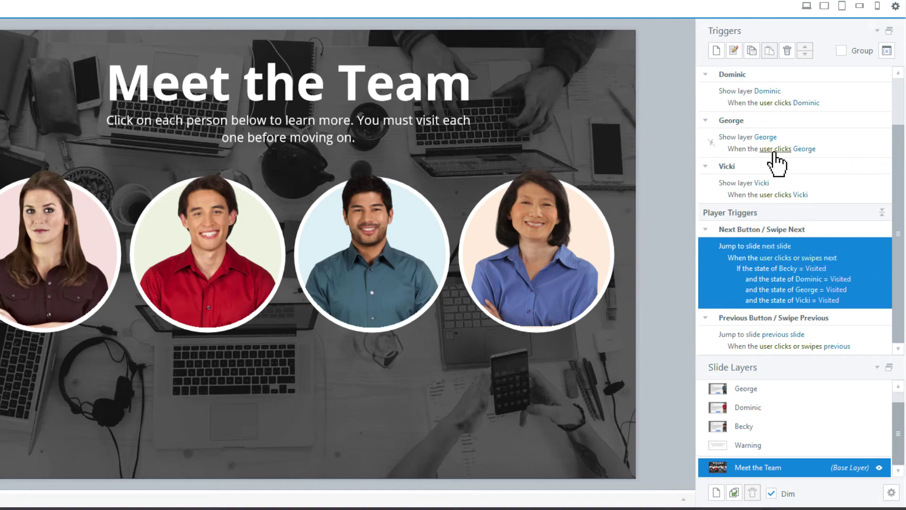
# - Create a trigger that shows the Warning layer when the user clicks the Next button
pyautogui.click(716, 51)
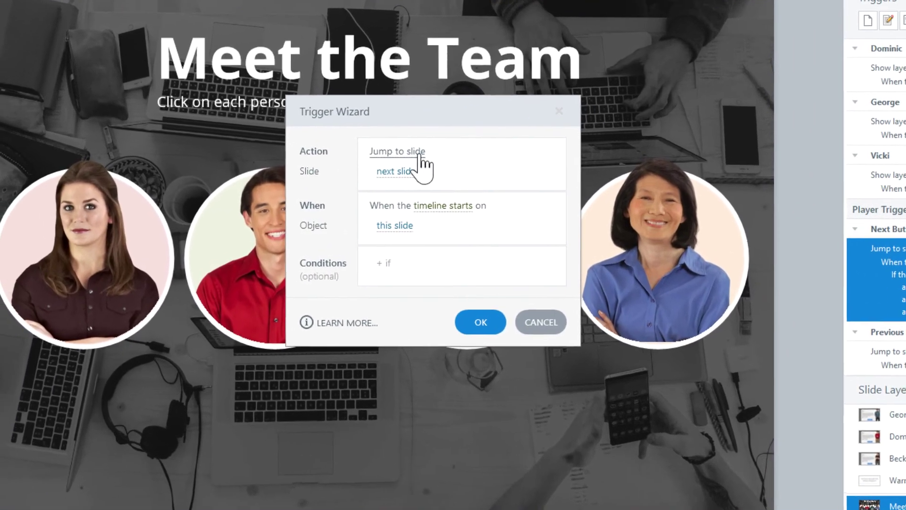
pyautogui.click(331, 164)
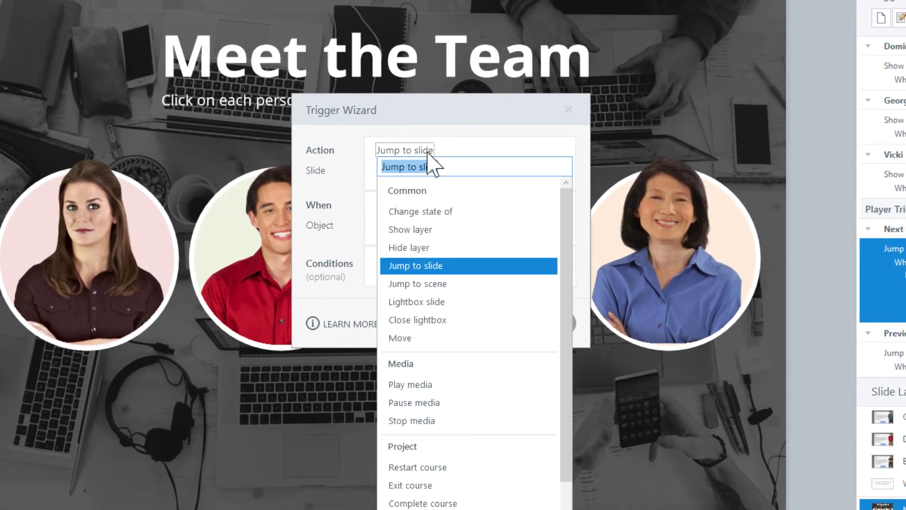
pyautogui.click(430, 230)
pyautogui.click(392, 170)
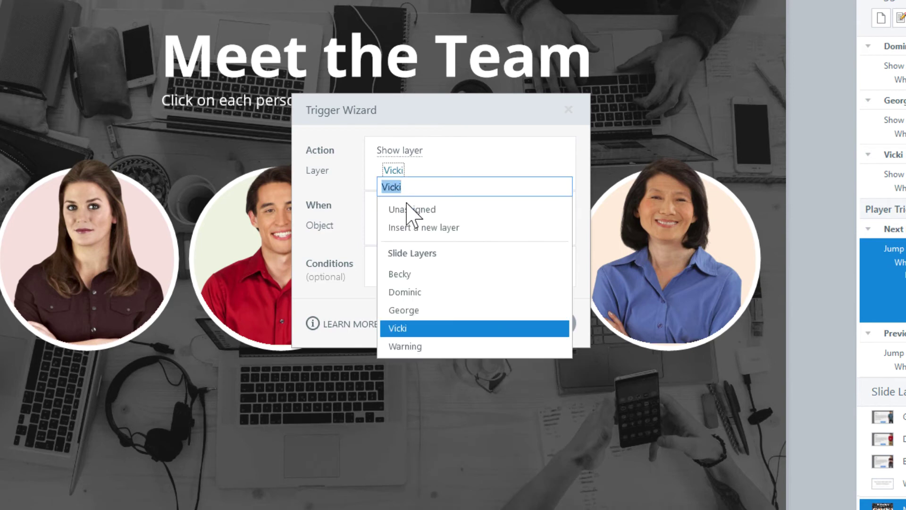
pyautogui.click(417, 345)
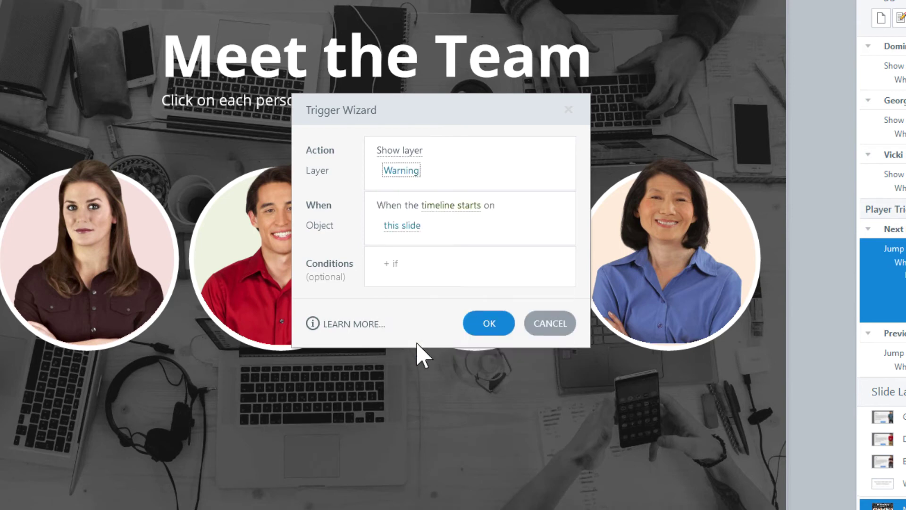
pyautogui.click(465, 206)
pyautogui.scroll(3, 571, 293)
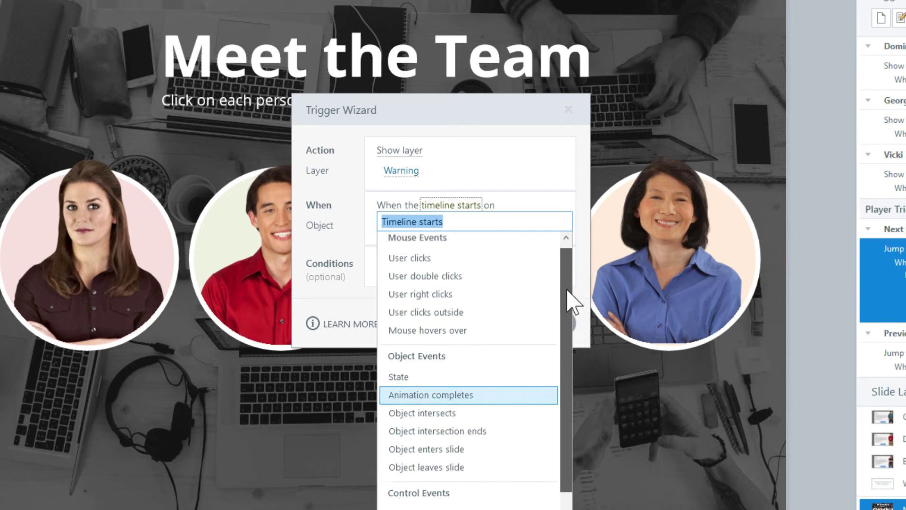
pyautogui.click(491, 259)
pyautogui.click(428, 226)
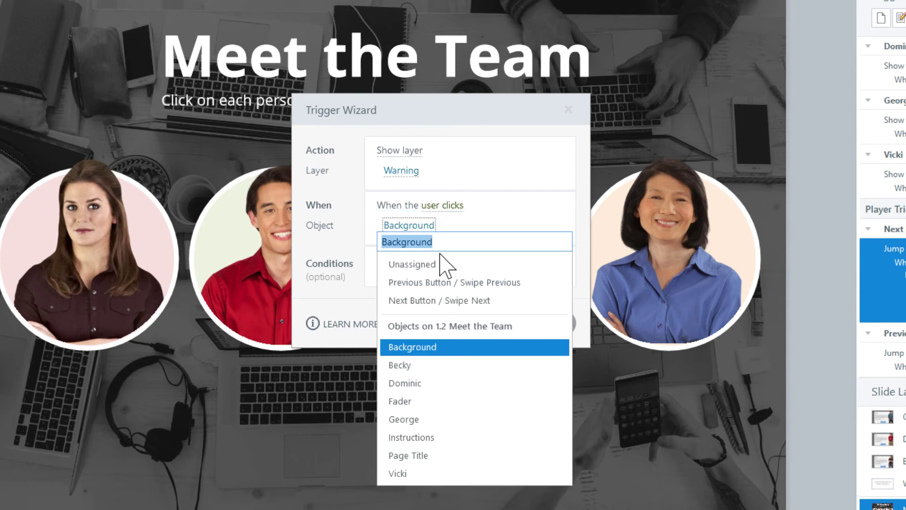
pyautogui.click(448, 298)
# - Add a condition requiring Becky's state to be not equal to Visited
pyautogui.click(404, 263)
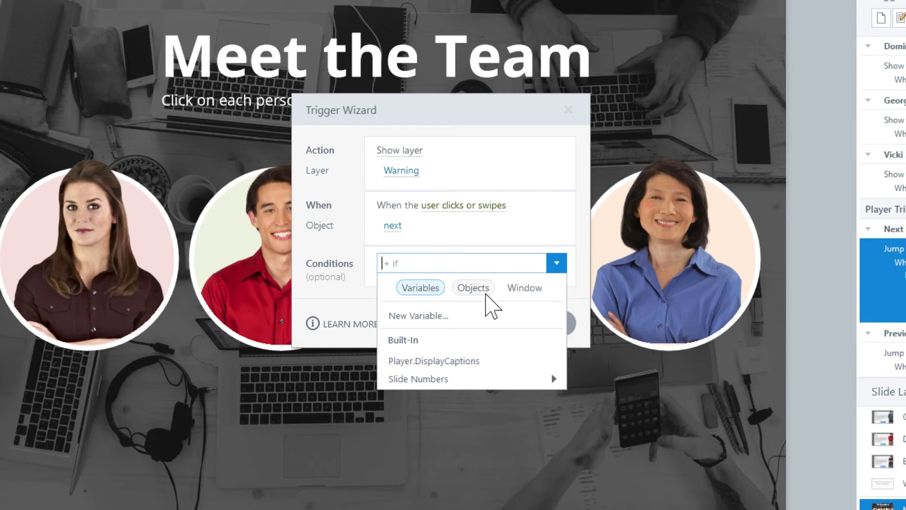
pyautogui.click(486, 294)
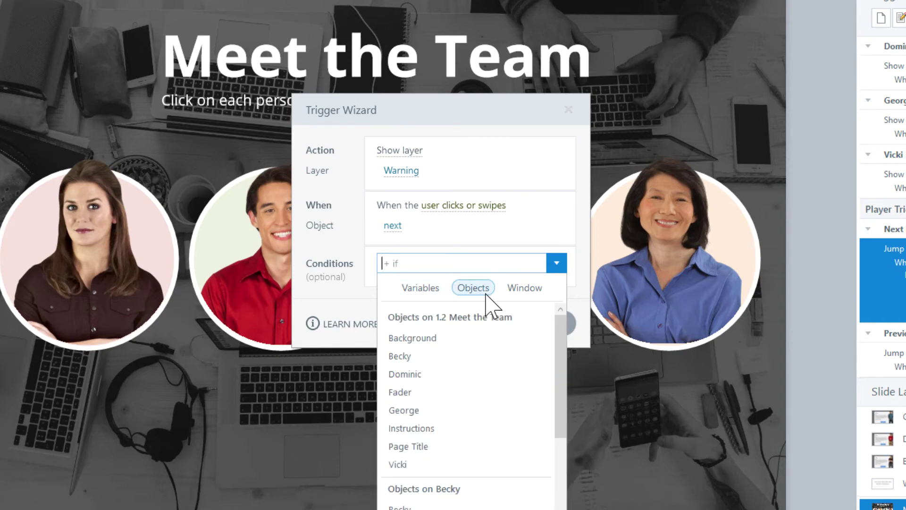
pyautogui.click(445, 357)
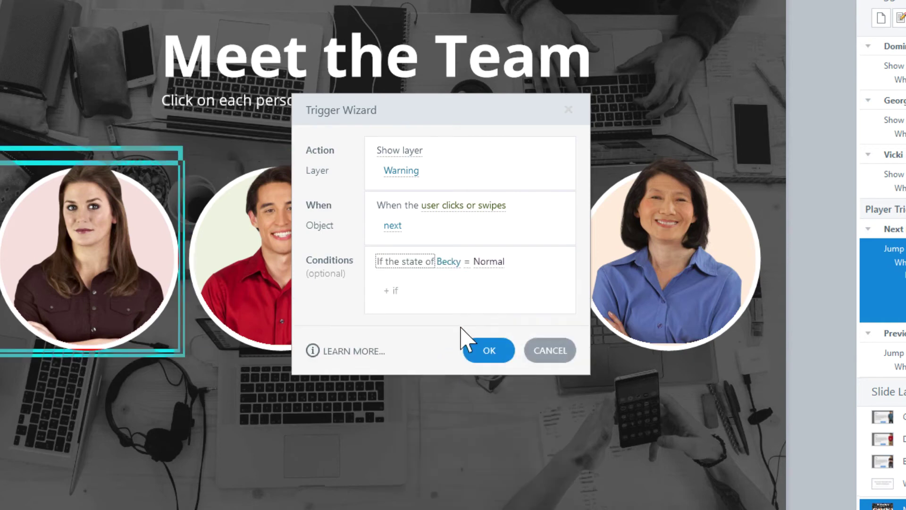
pyautogui.click(450, 261)
pyautogui.click(516, 259)
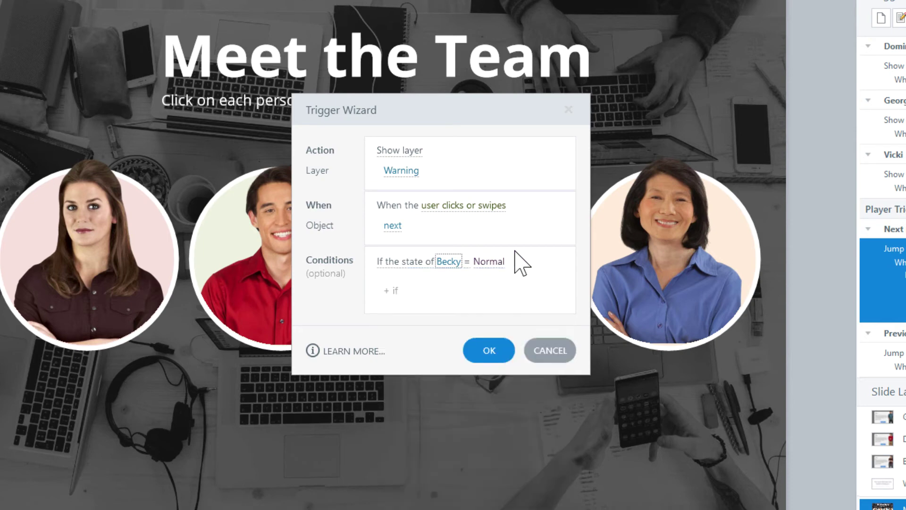
pyautogui.click(485, 262)
pyautogui.click(468, 359)
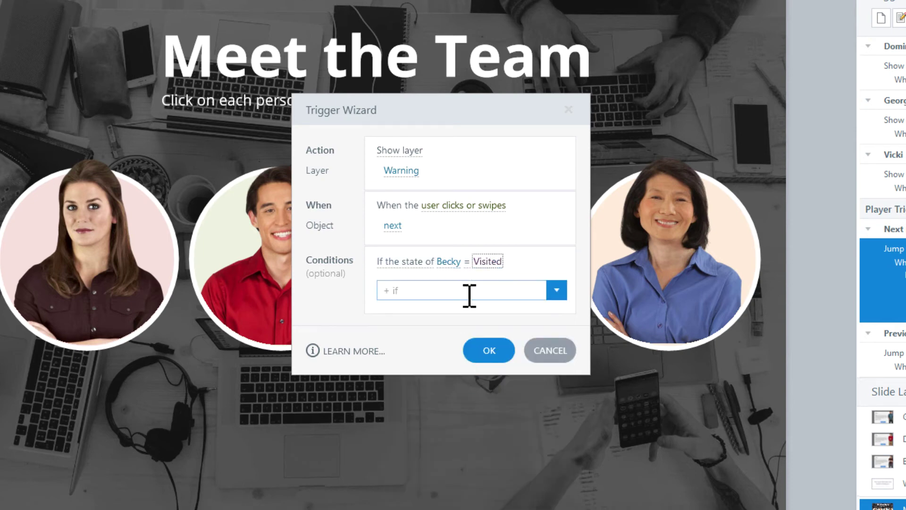
pyautogui.click(467, 262)
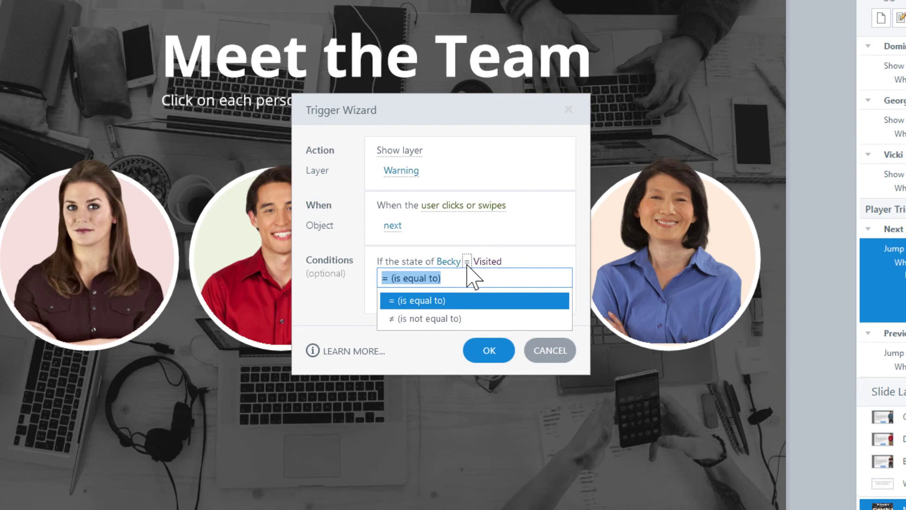
pyautogui.click(451, 318)
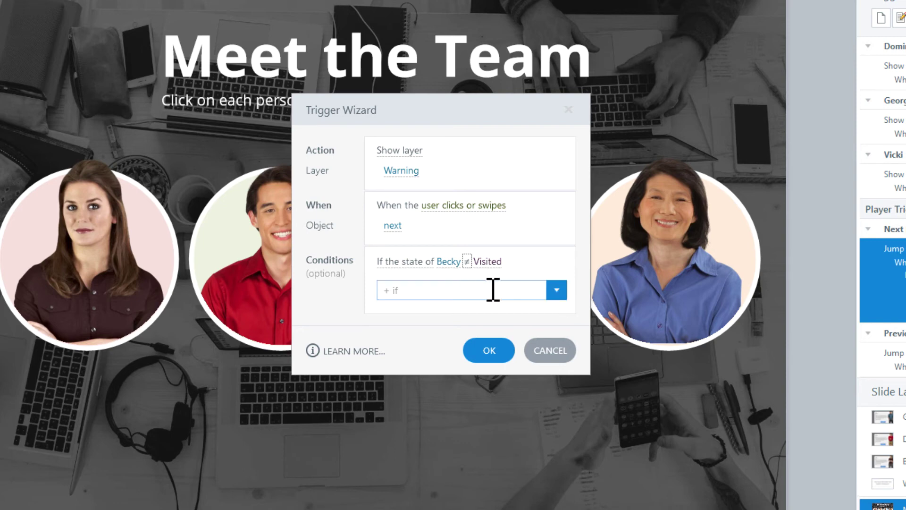
pyautogui.click(493, 289)
# - Add a Dominic ≠ Visited condition joined with 'or'
pyautogui.click(474, 315)
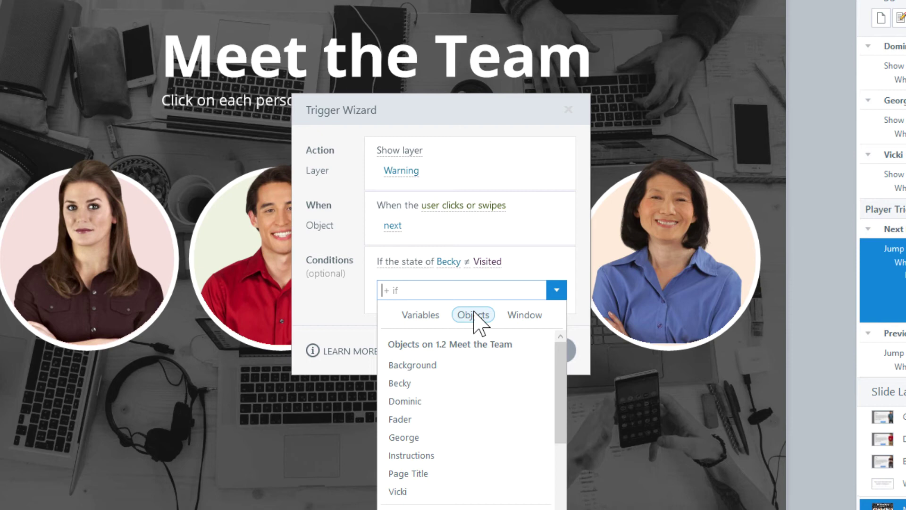
pyautogui.click(429, 456)
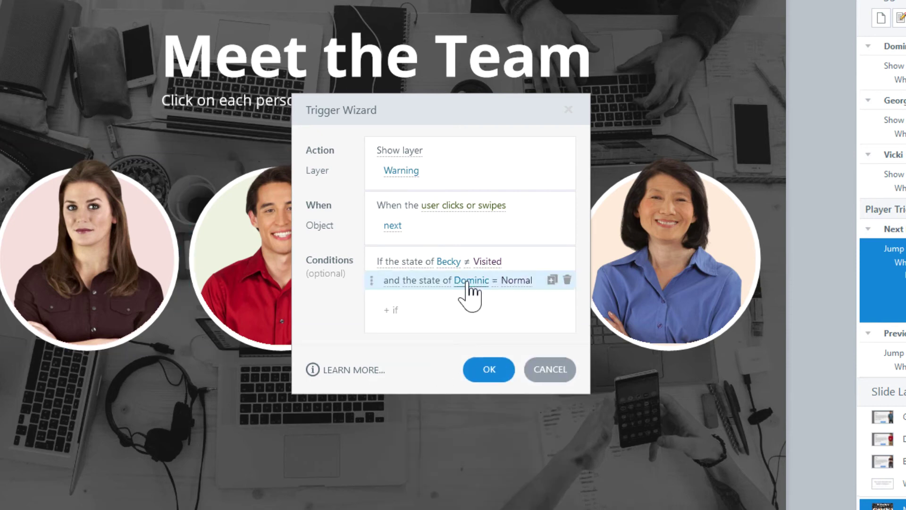
pyautogui.click(517, 282)
pyautogui.click(474, 378)
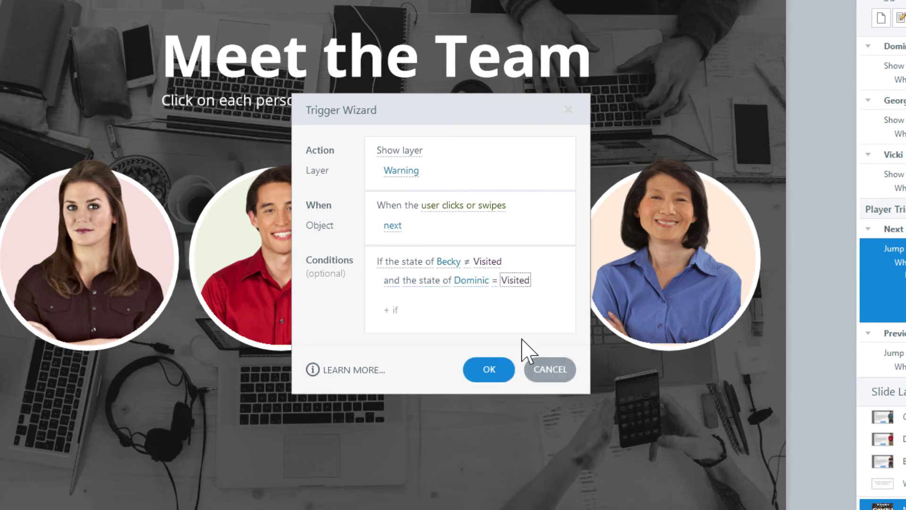
pyautogui.click(494, 281)
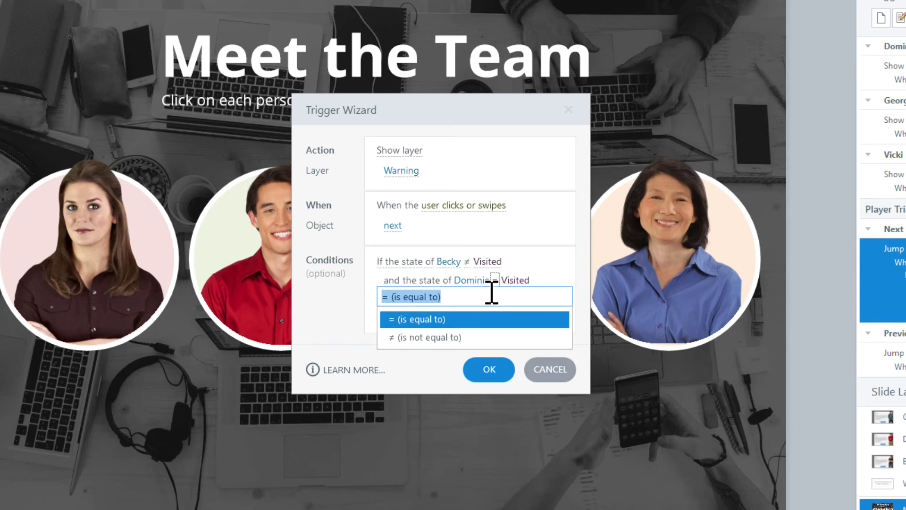
pyautogui.click(474, 337)
pyautogui.moveTo(381, 283)
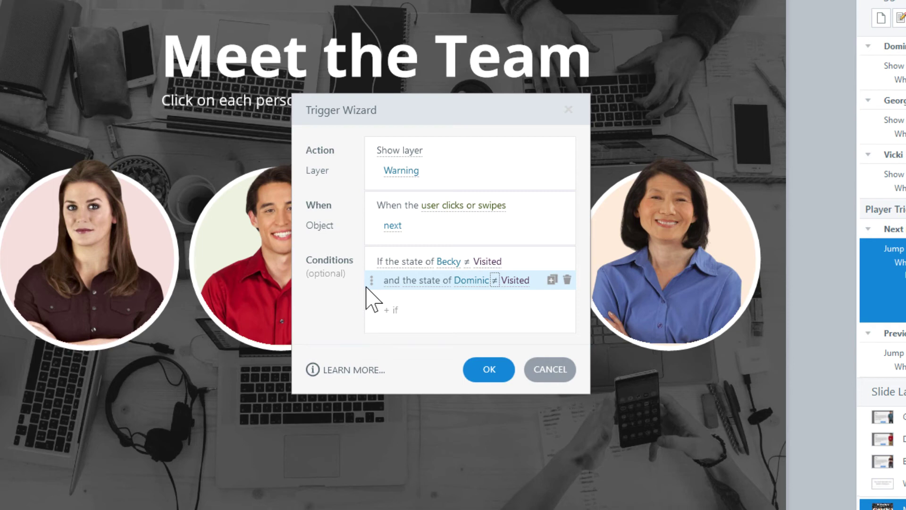
pyautogui.click(390, 280)
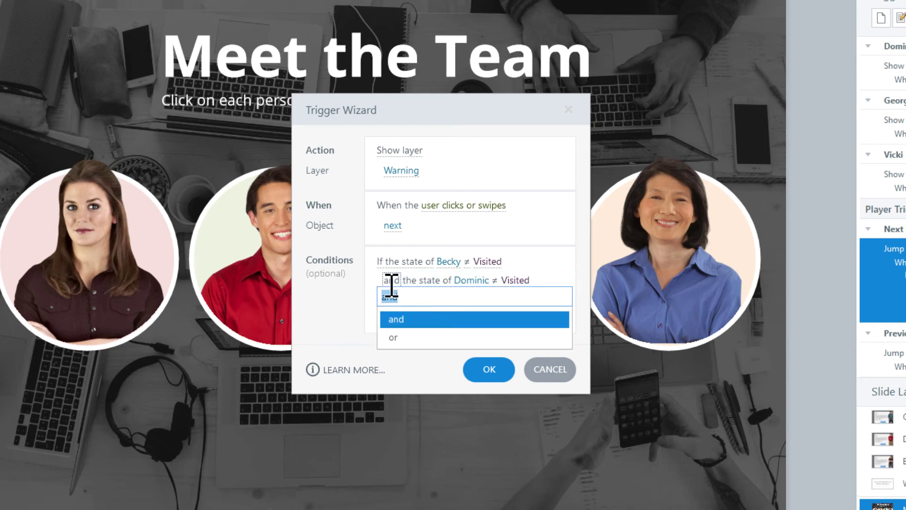
pyautogui.click(401, 336)
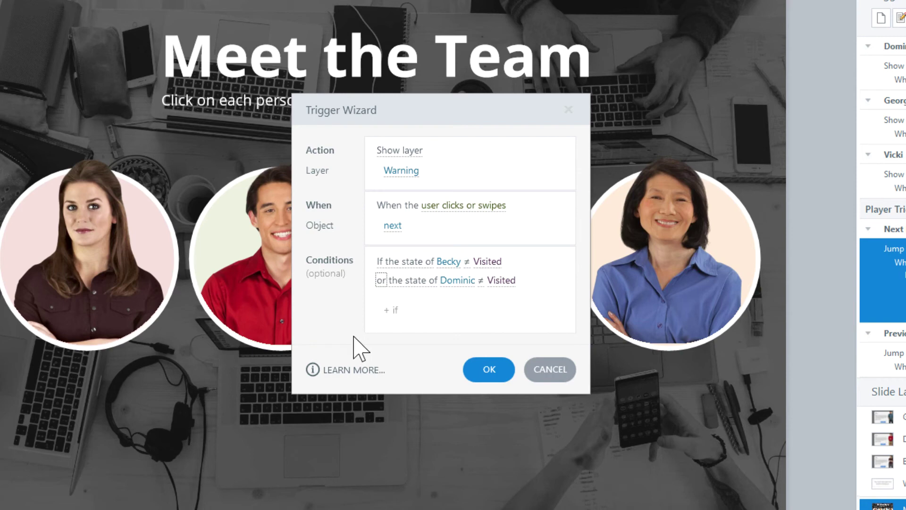
# - Add a George ≠ Visited condition
pyautogui.click(406, 311)
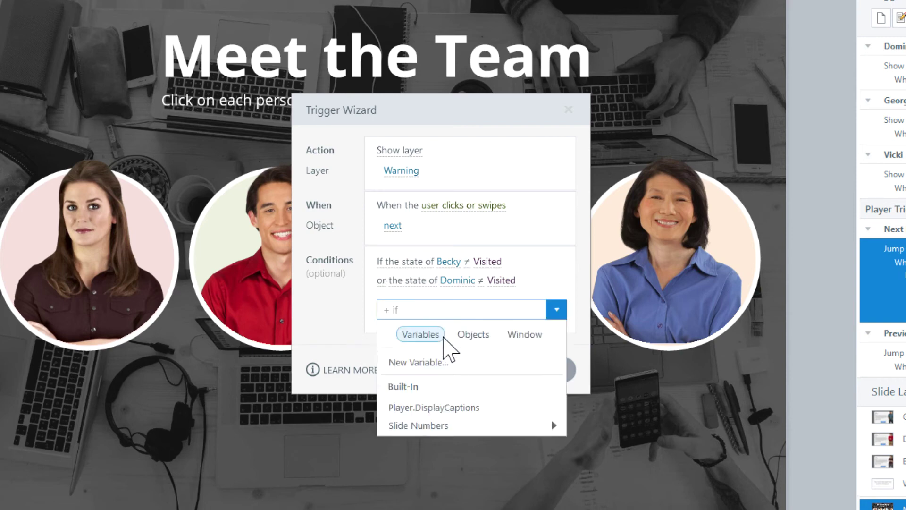
pyautogui.click(475, 334)
pyautogui.click(462, 457)
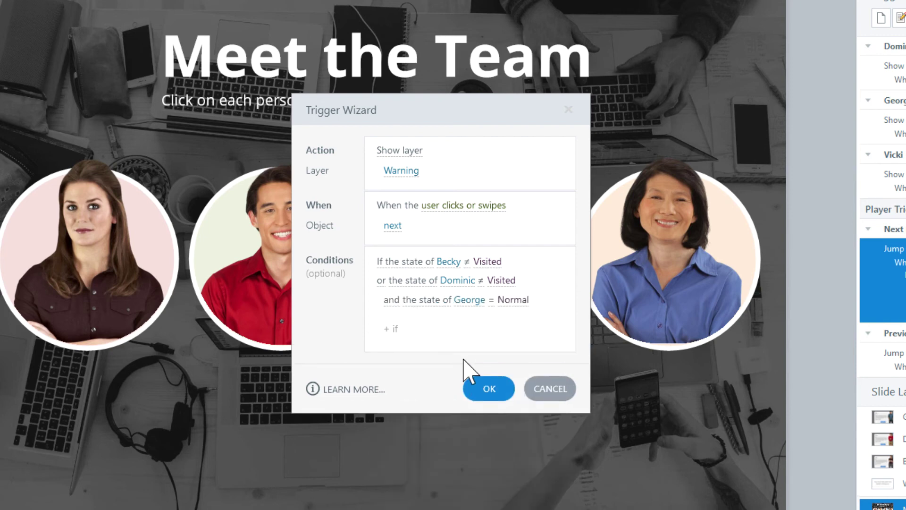
pyautogui.click(513, 299)
pyautogui.click(483, 396)
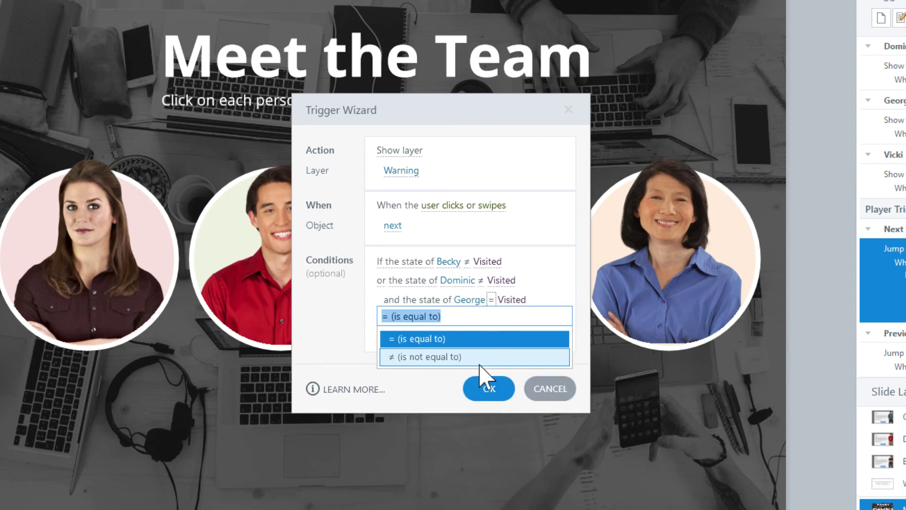
pyautogui.click(439, 356)
# - Add a Vicki ≠ Visited condition
pyautogui.click(391, 328)
pyautogui.click(471, 352)
pyautogui.click(411, 500)
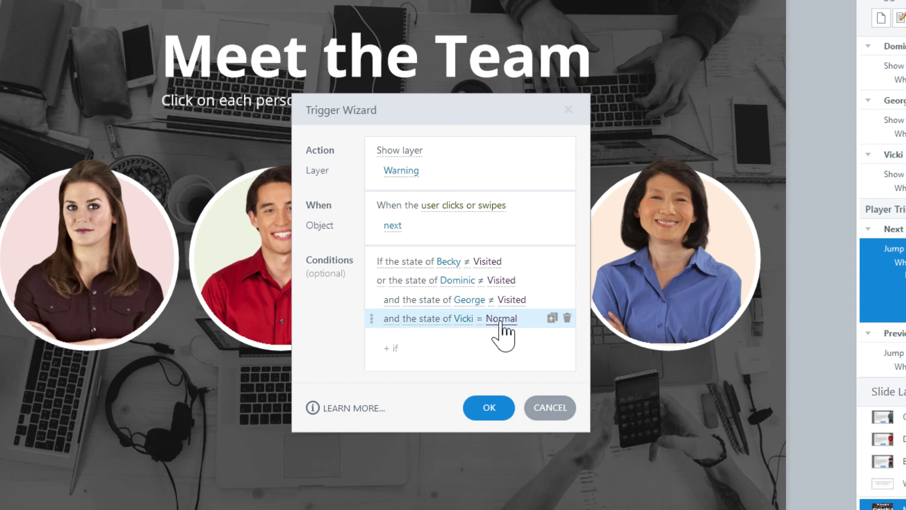
pyautogui.click(501, 318)
pyautogui.click(445, 415)
pyautogui.click(479, 318)
pyautogui.click(465, 374)
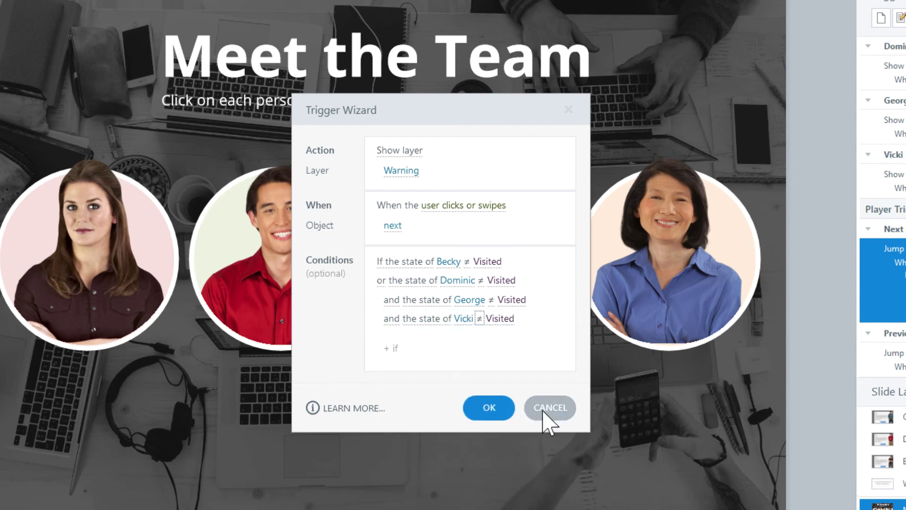
# - Change the George and Vicki condition connectors from 'and' to 'or'
pyautogui.click(390, 299)
pyautogui.click(394, 356)
pyautogui.click(389, 318)
pyautogui.click(395, 374)
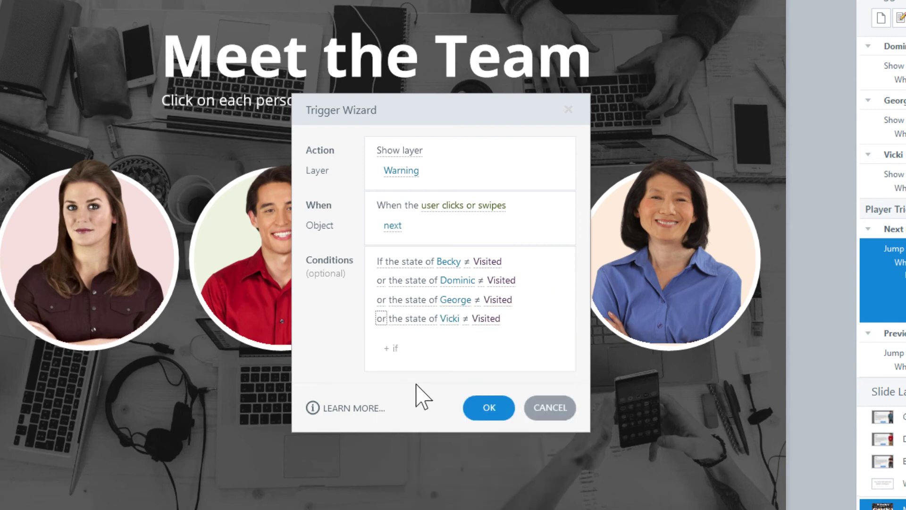
# - Save the Warning trigger and review both Next Button triggers in the Triggers panel
pyautogui.click(469, 401)
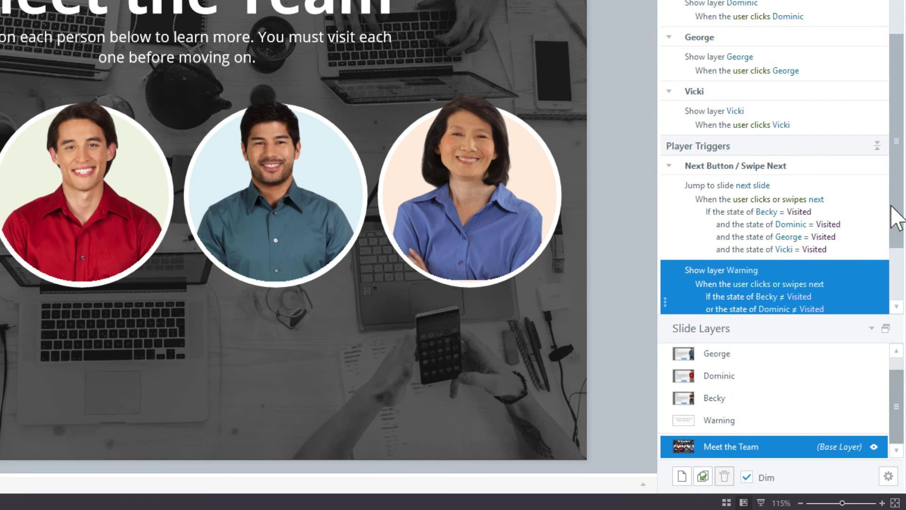
pyautogui.moveTo(890, 218); pyautogui.dragTo(891, 290)
pyautogui.click(869, 135)
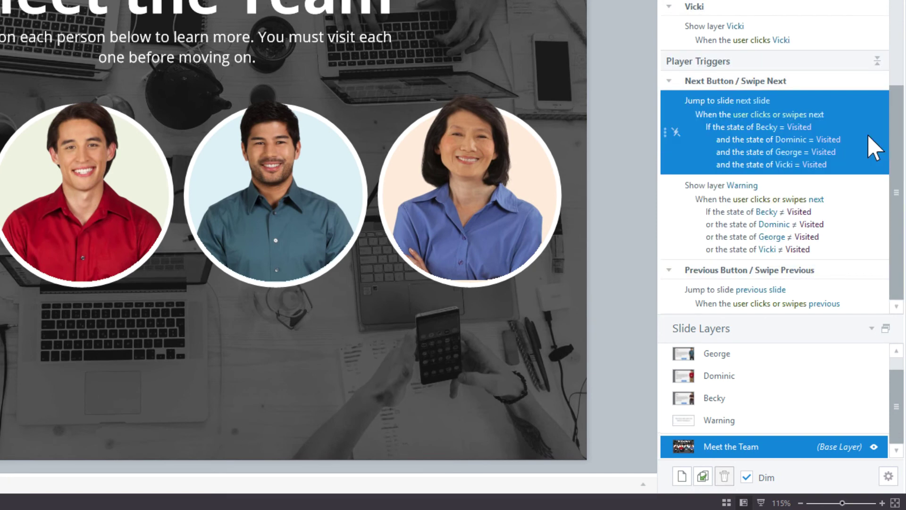
pyautogui.click(878, 226)
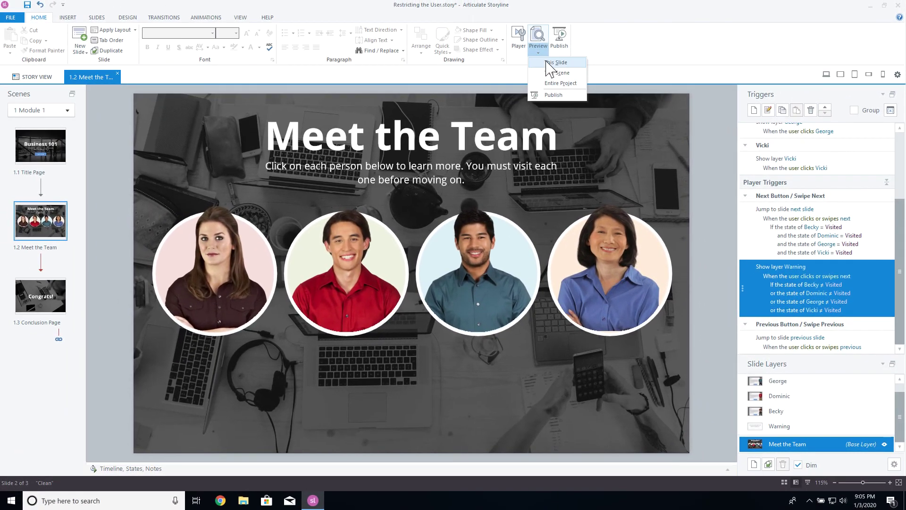
# - Preview the course, begin it, and open the bios of Becky, Dominic, George and Vicki
pyautogui.click(550, 73)
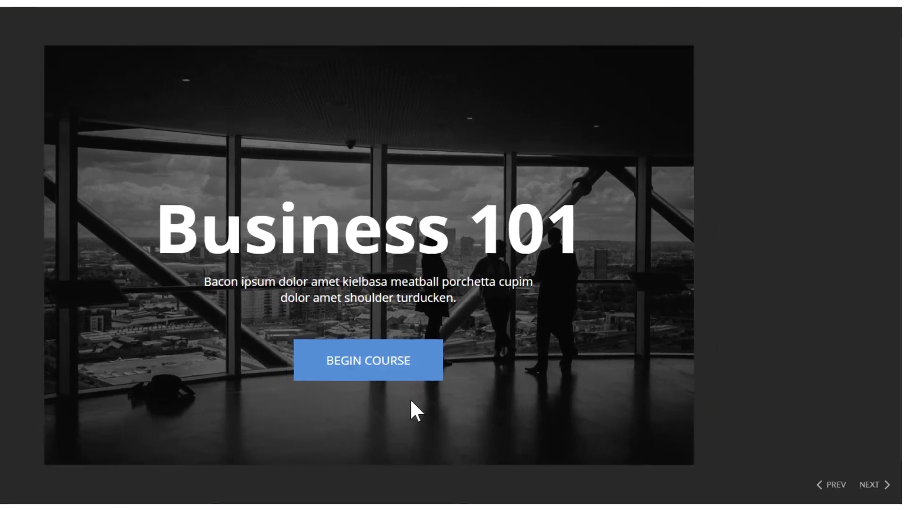
pyautogui.click(448, 373)
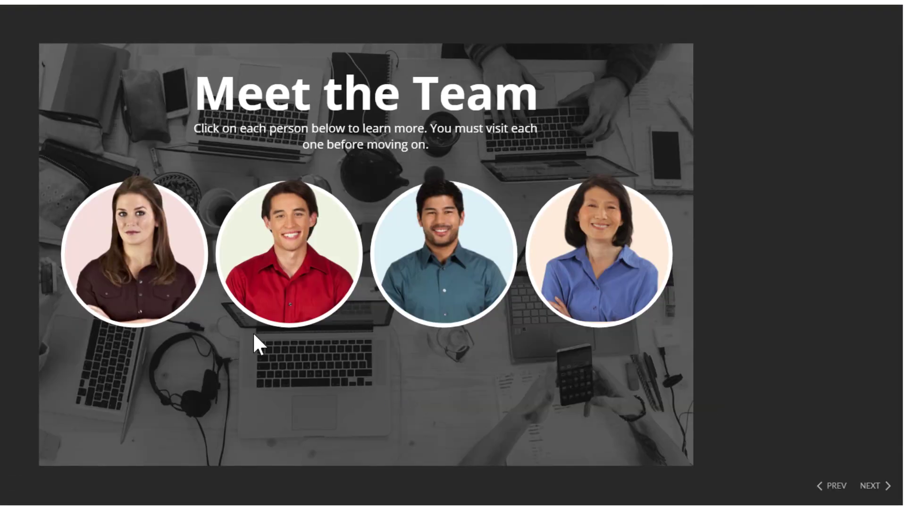
pyautogui.click(148, 255)
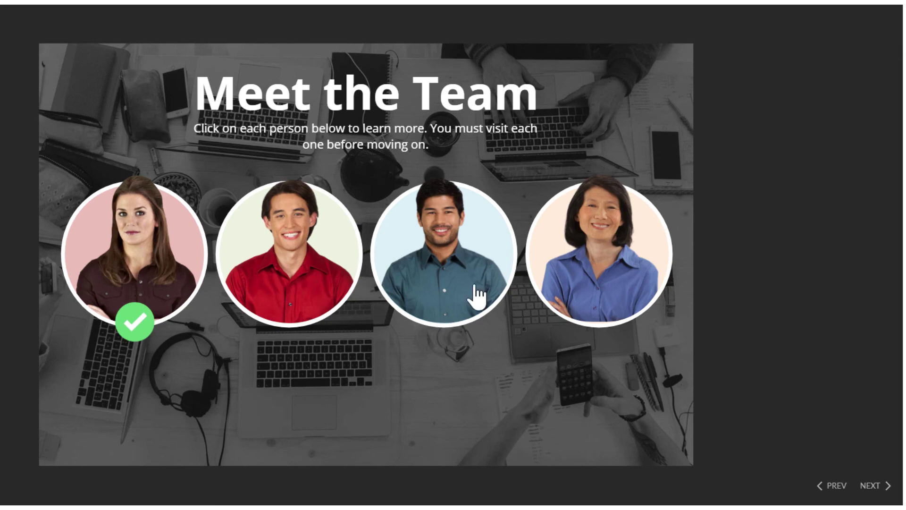
pyautogui.click(315, 243)
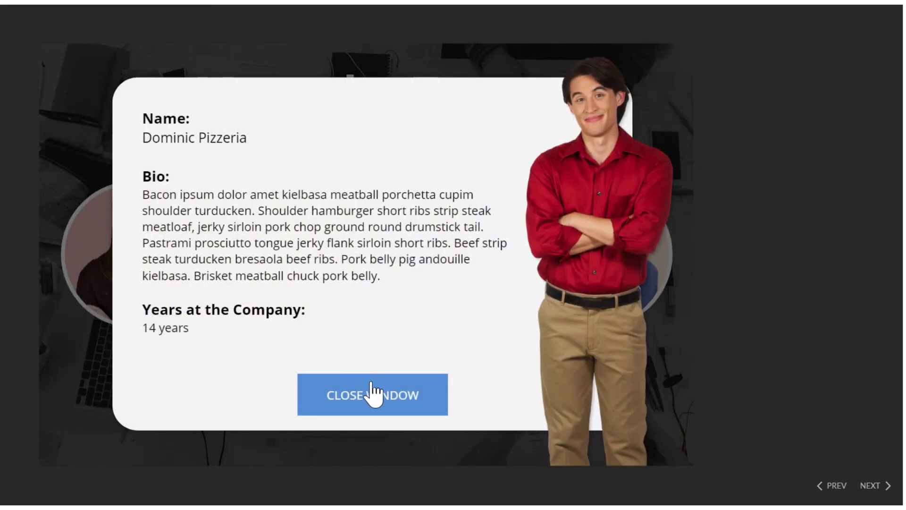
pyautogui.click(369, 393)
pyautogui.click(439, 237)
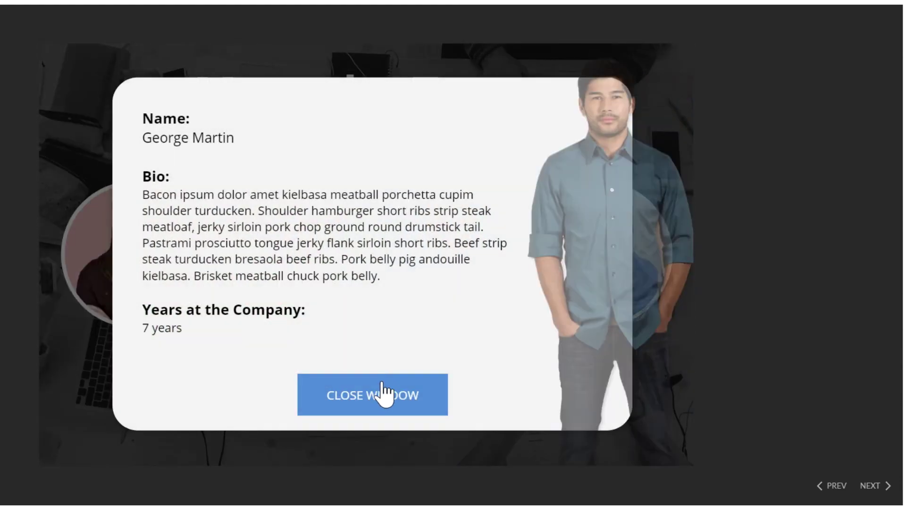
pyautogui.click(382, 391)
pyautogui.click(559, 262)
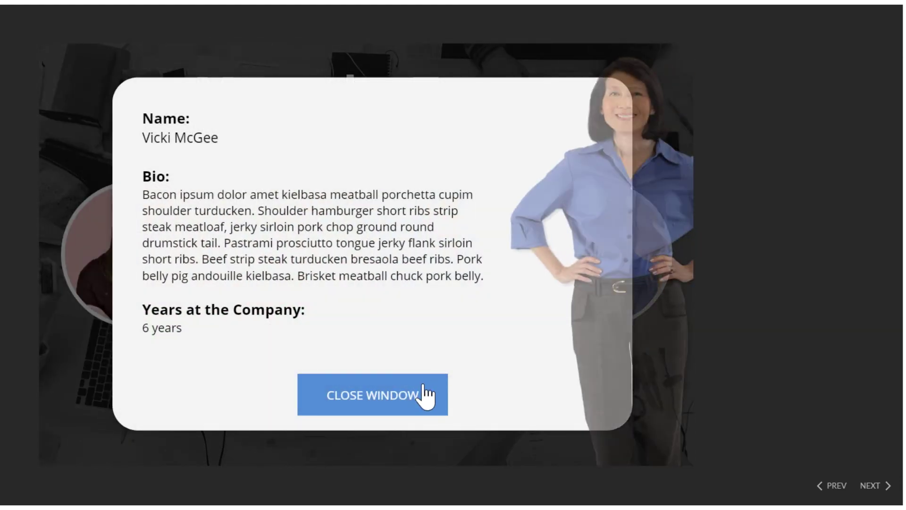